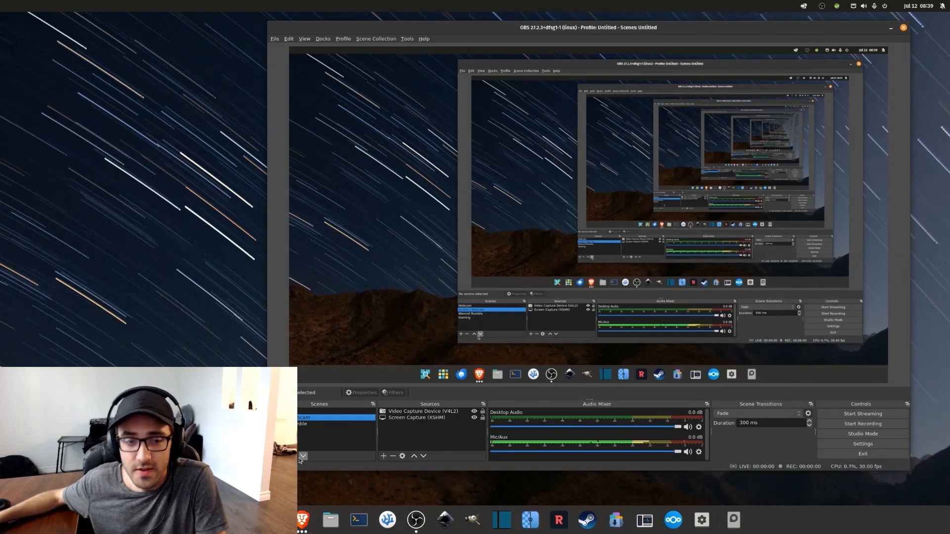
- Preview the Webcam scene and switch back to the Screen+Webcam scene
click(305, 411)
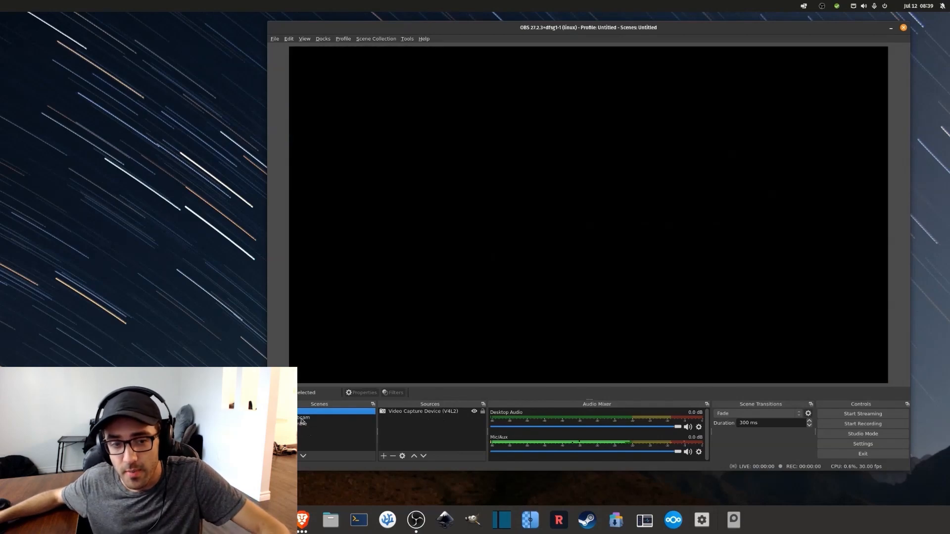
click(303, 418)
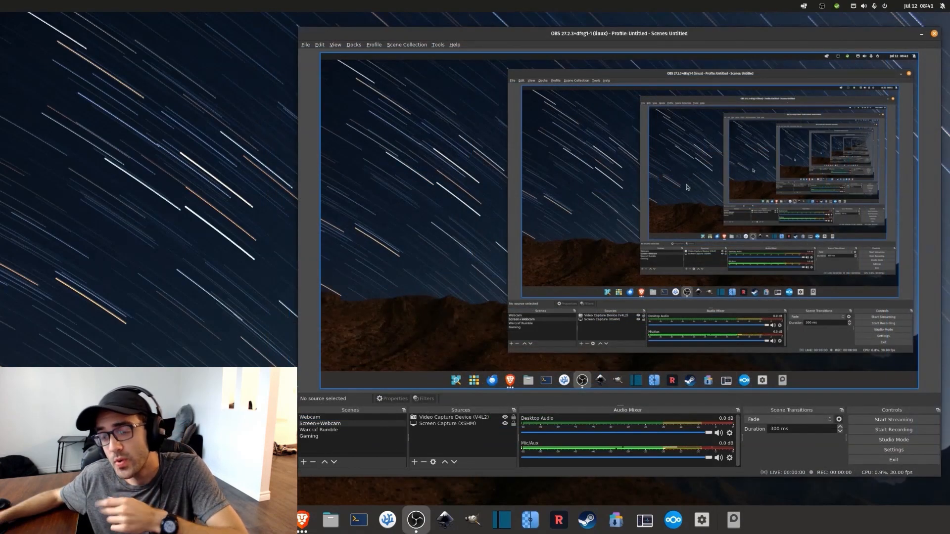
- Open the settings and examine the streaming bitrate under the output options
click(900, 451)
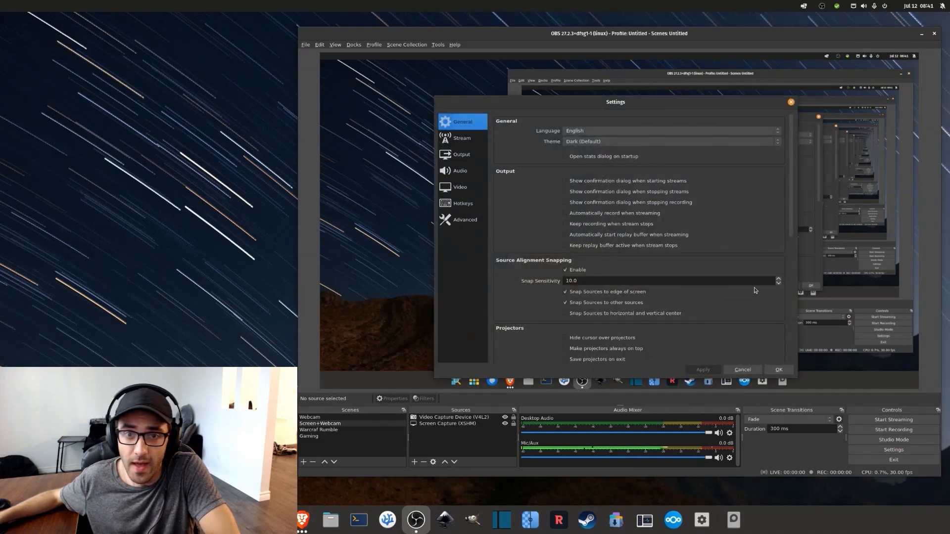
click(463, 157)
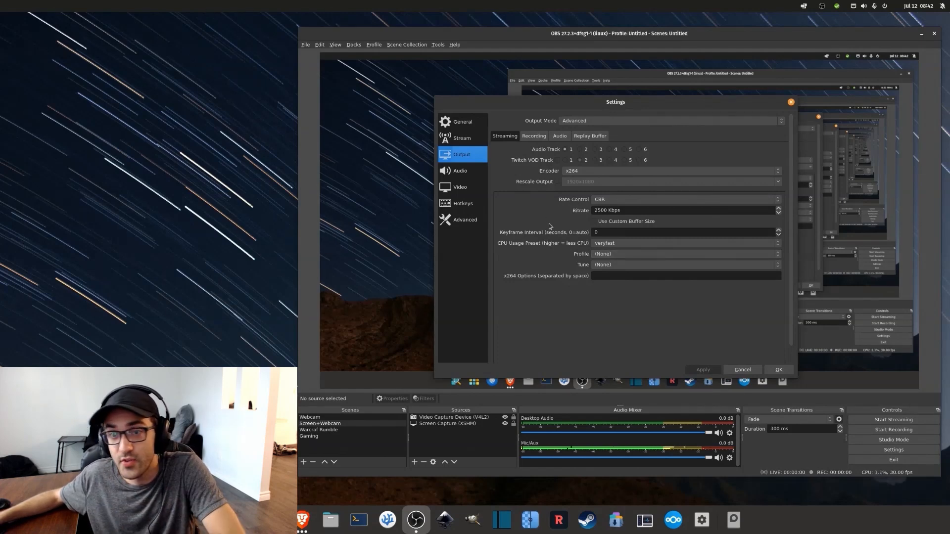
drag(606, 212, 591, 214)
click(605, 210)
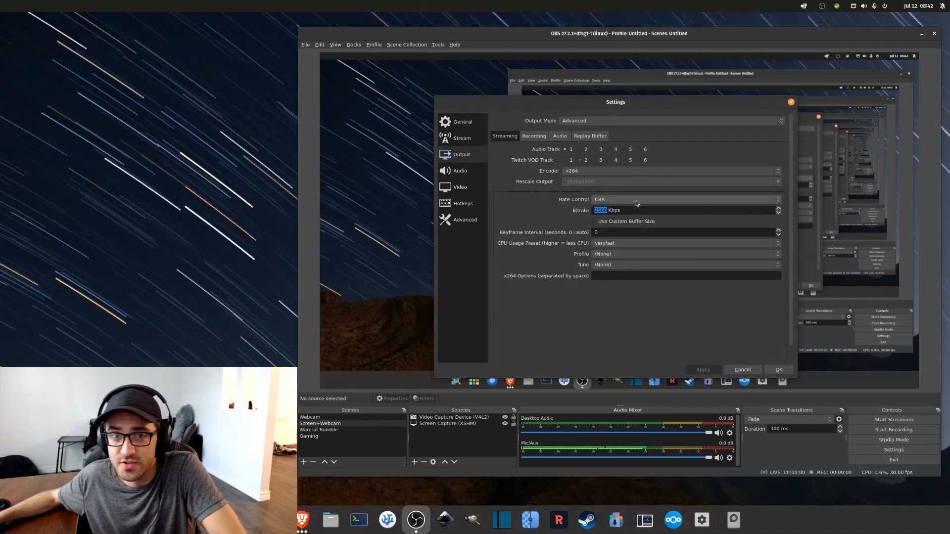
- Check the base canvas resolution in the video settings, return to the output options and close the settings
click(473, 192)
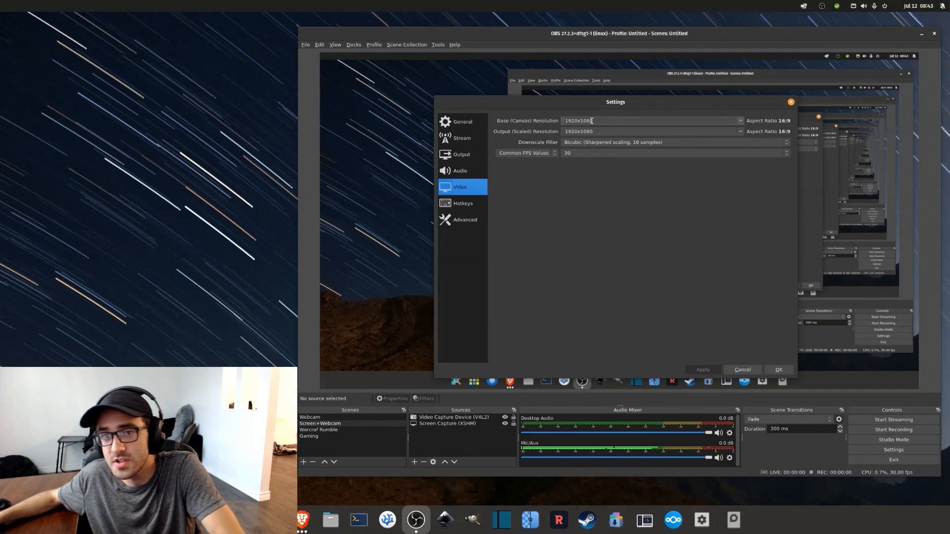
drag(591, 120, 562, 121)
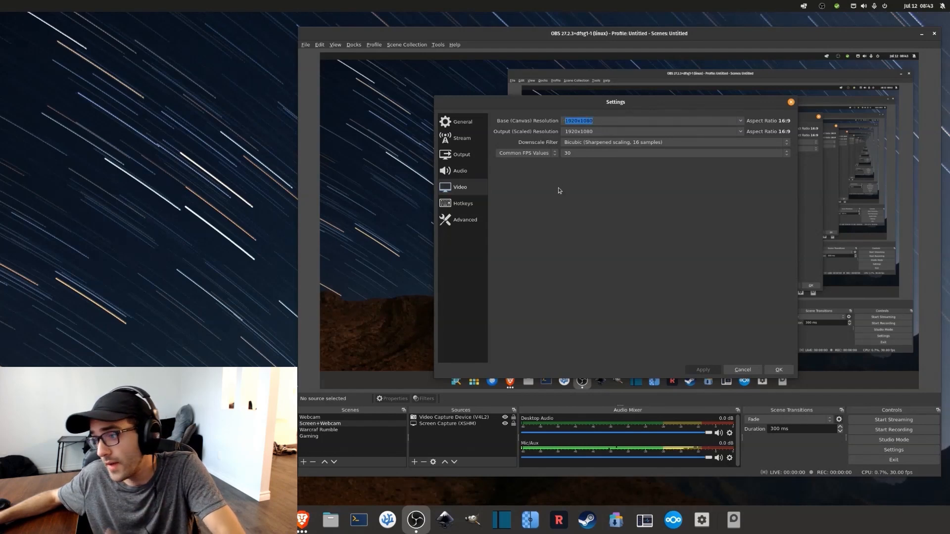
click(590, 121)
click(466, 153)
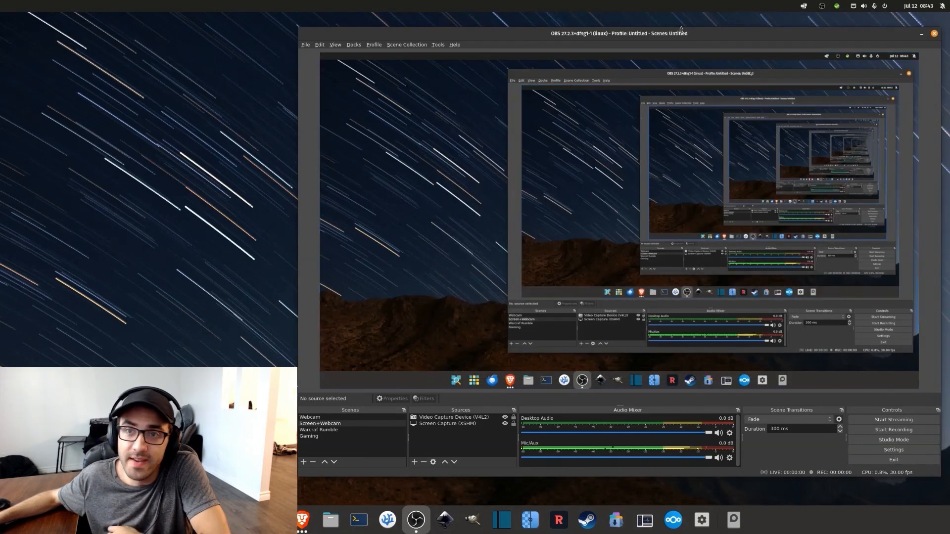
- Look through the scene collection and tool commands and open the Auto-Configuration Wizard
mouse_move(668, 33)
mouse_down()
mouse_move(677, 30)
mouse_move(668, 33)
mouse_up()
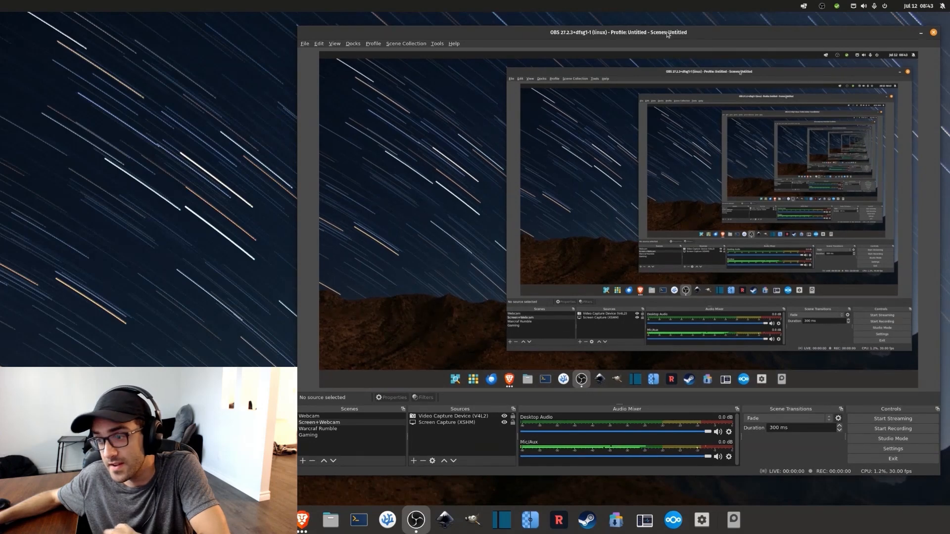
click(421, 44)
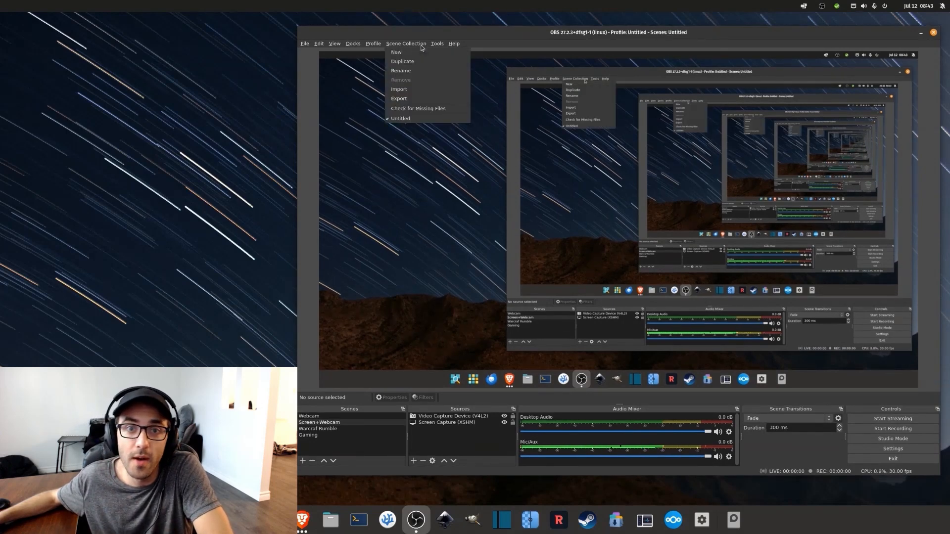
mouse_move(437, 44)
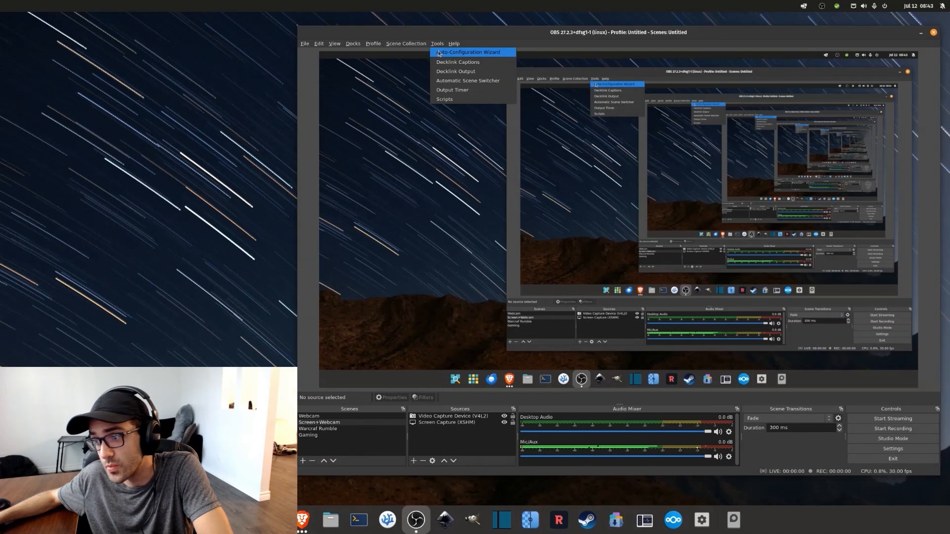
click(541, 37)
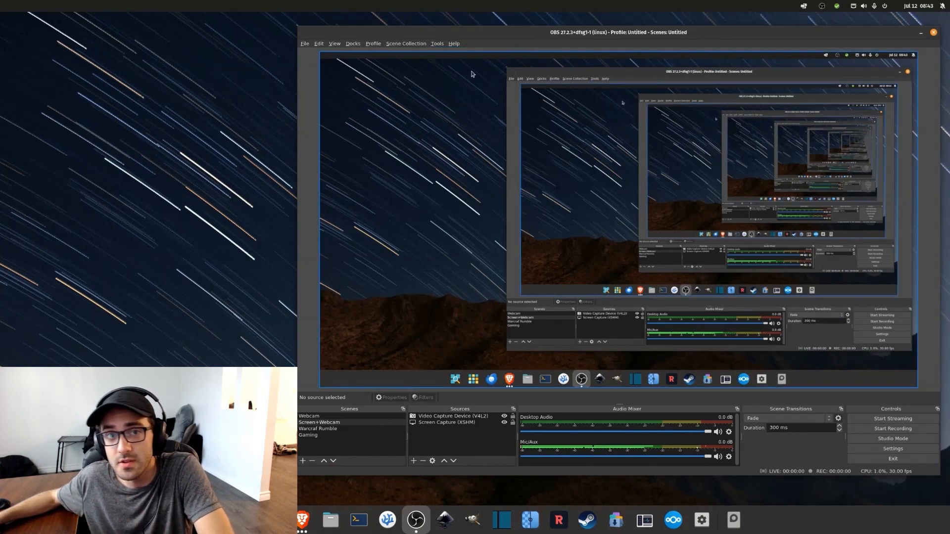
click(439, 43)
click(440, 45)
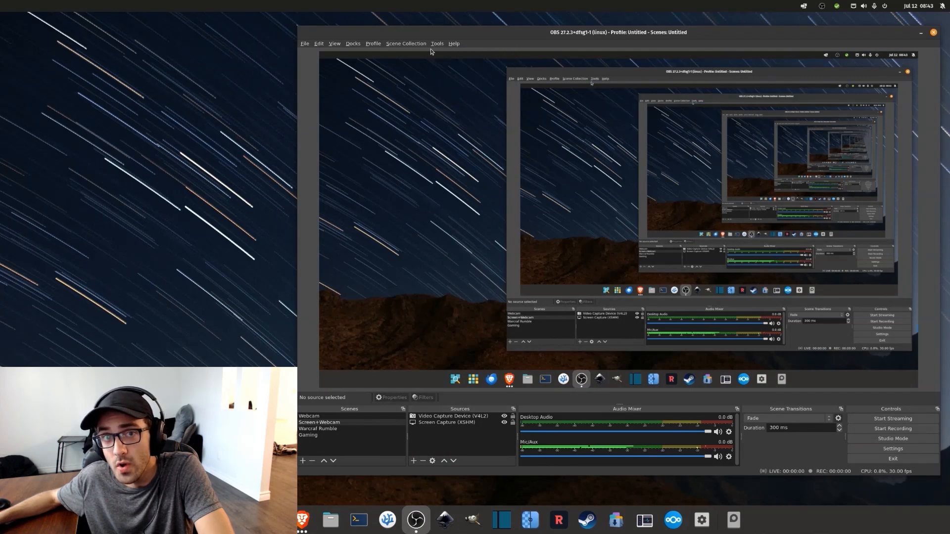
click(436, 44)
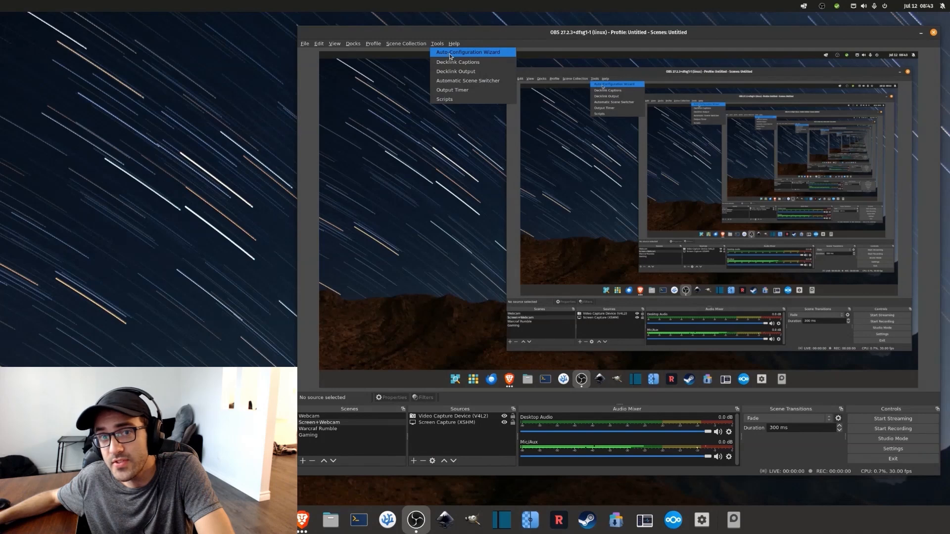
click(492, 58)
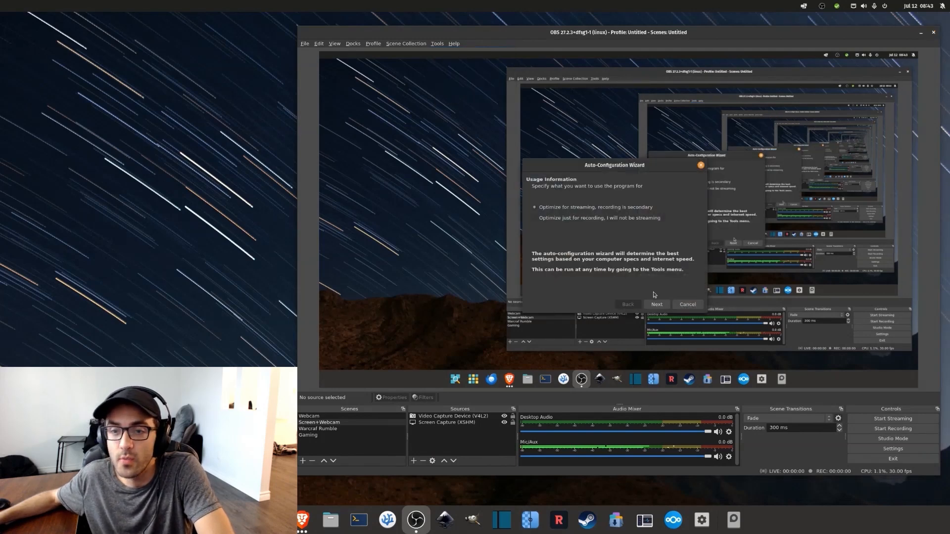
- Compare the wizard's streaming and recording-only optimization options, and cancel the wizard without applying anything
drag(604, 168, 609, 156)
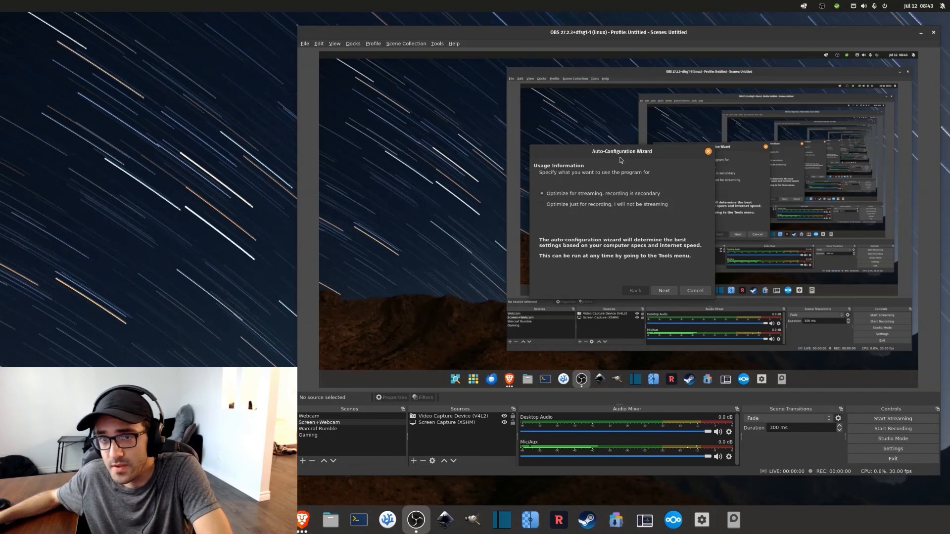
drag(620, 160, 589, 168)
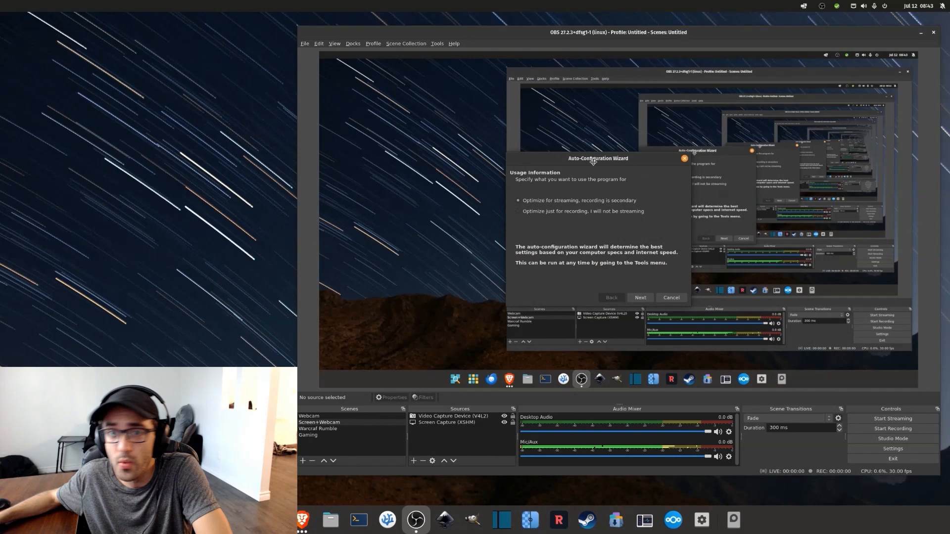
click(544, 213)
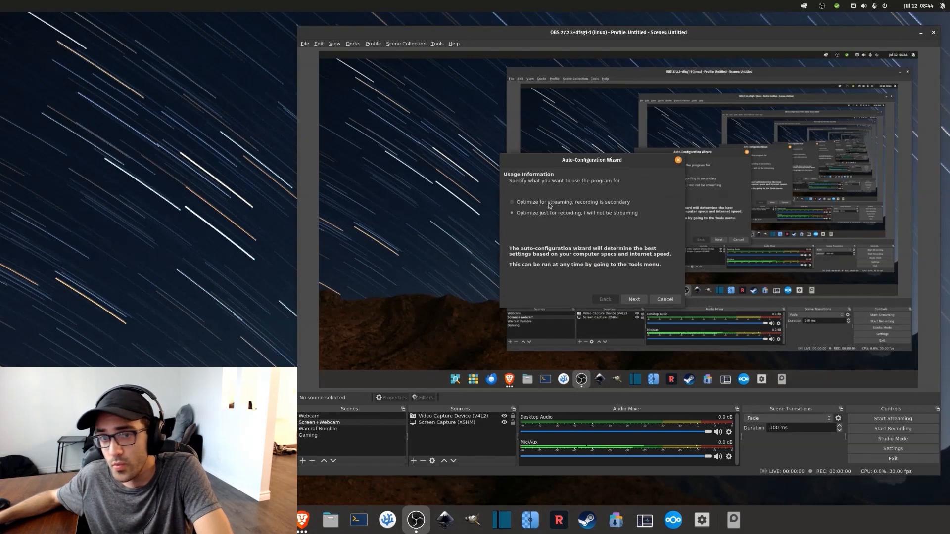
click(549, 203)
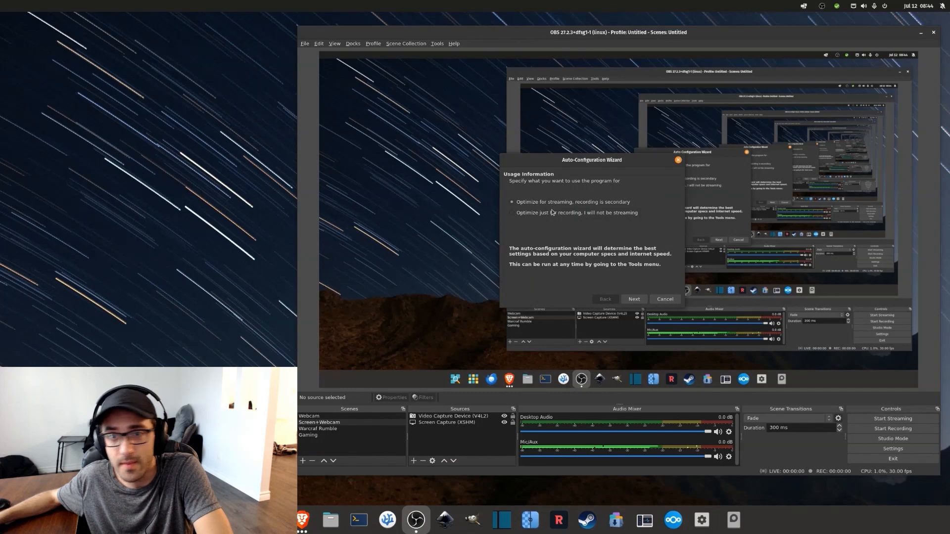
click(553, 212)
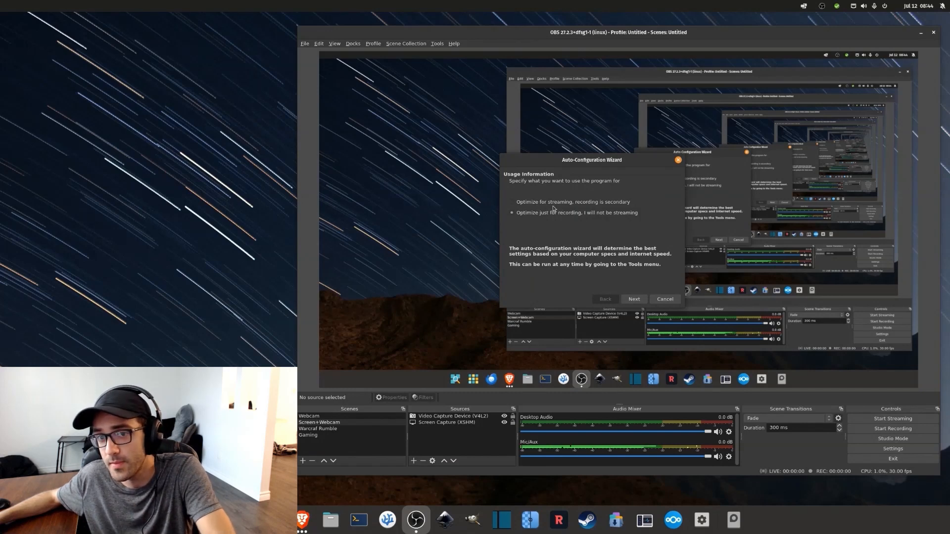
click(551, 202)
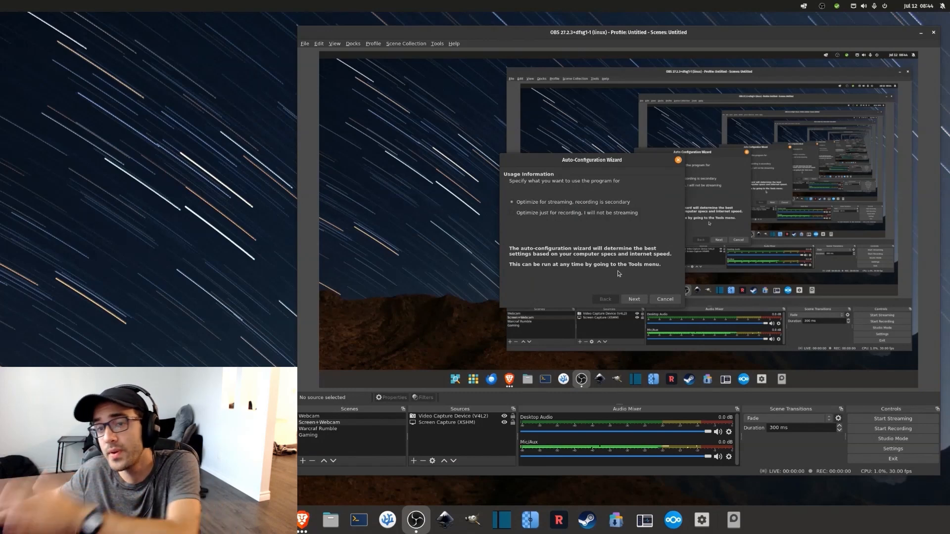
click(665, 299)
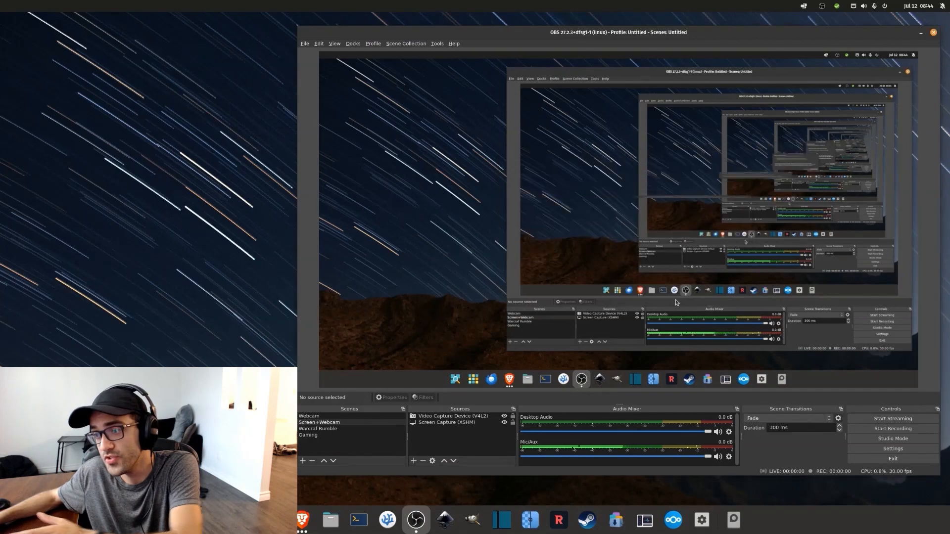
- Reopen the settings and show the stream service options
click(893, 449)
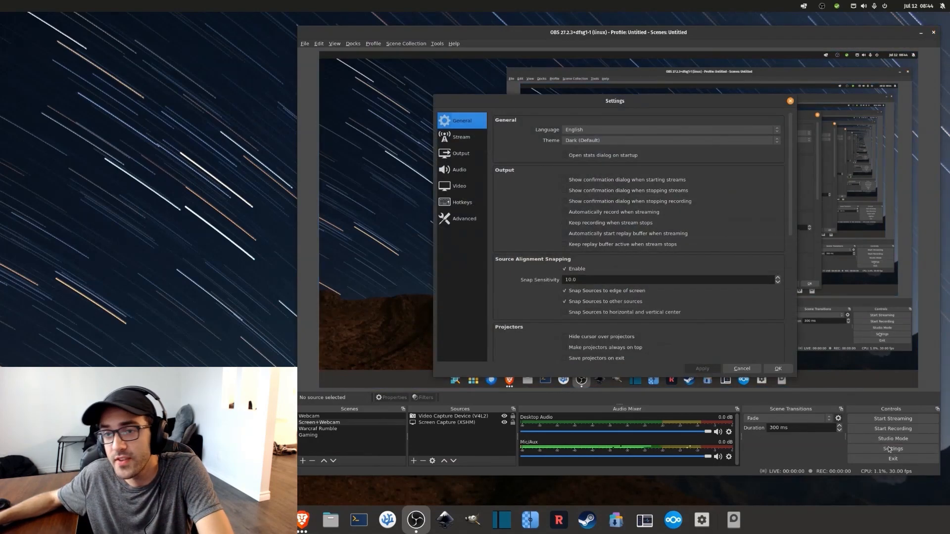
click(471, 140)
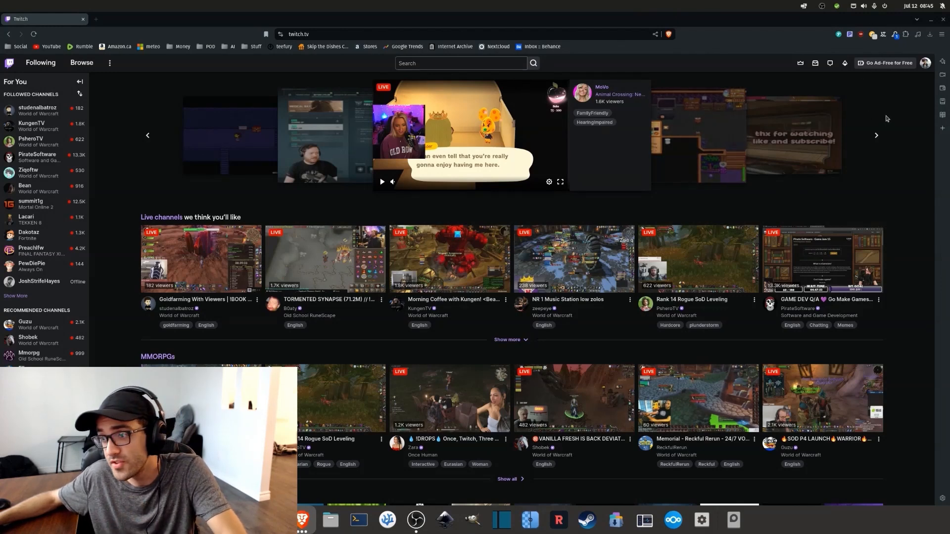
- Switch to Twitch in the browser, open the Creator Dashboard and start editing the next stream's info
click(925, 64)
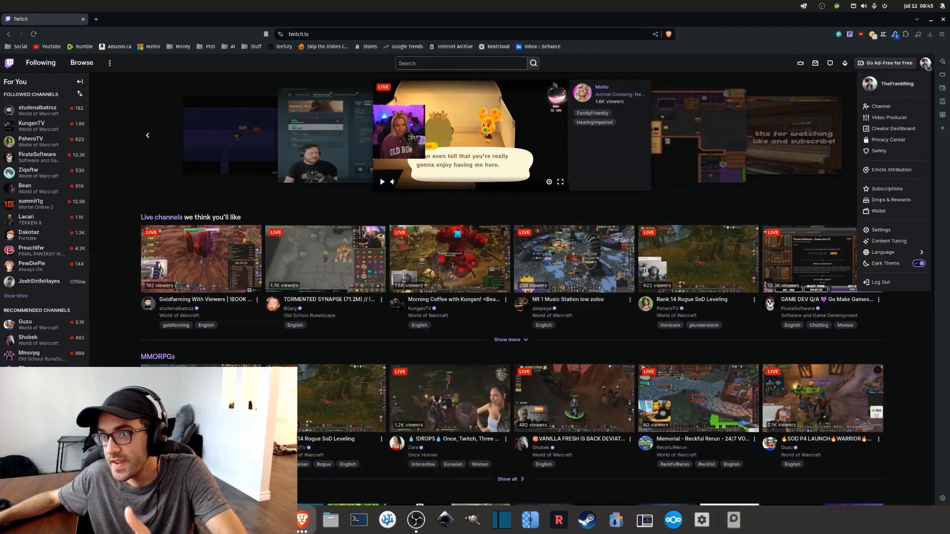
click(894, 129)
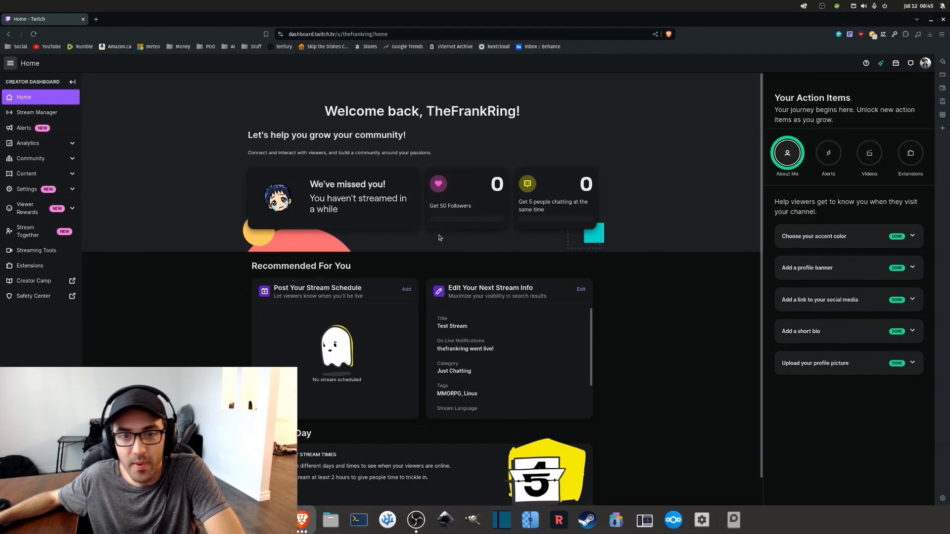
scroll(456, 227, down, 1)
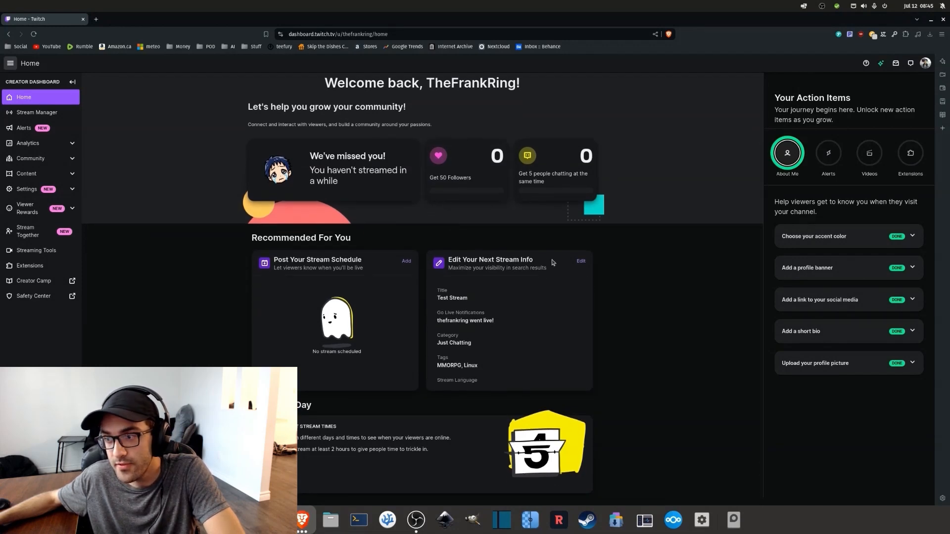
click(580, 260)
- Replace the stream title with "Test Stream"
click(442, 222)
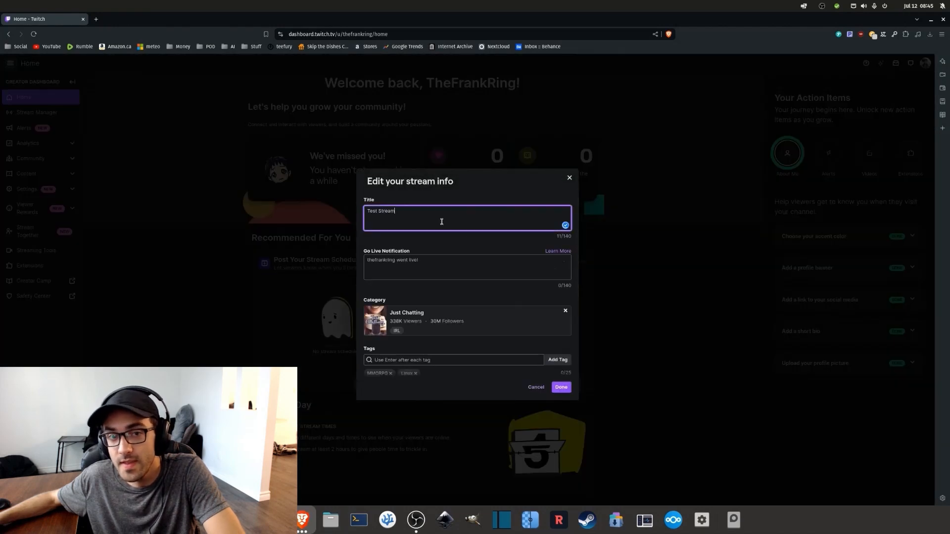
key(ctrl+a)
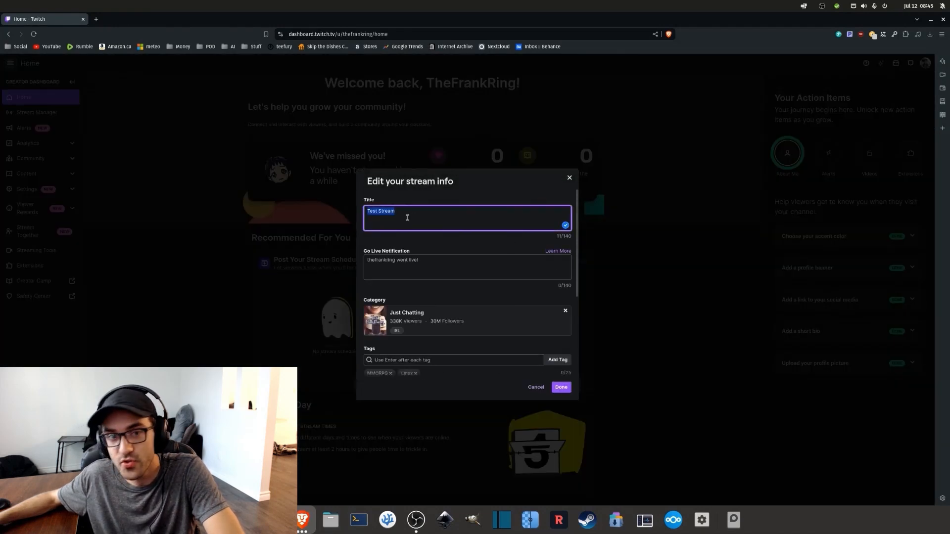
key(BackSpace)
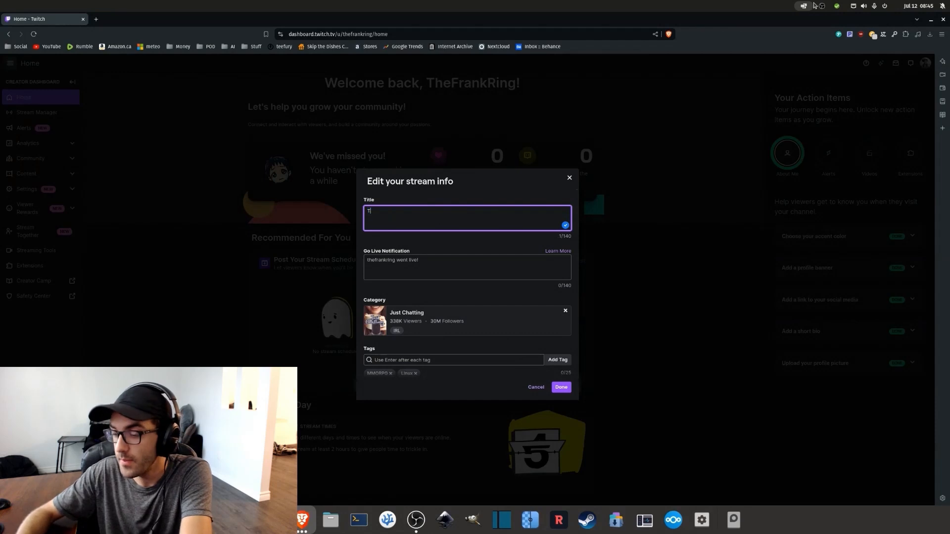
text(Test Strea)
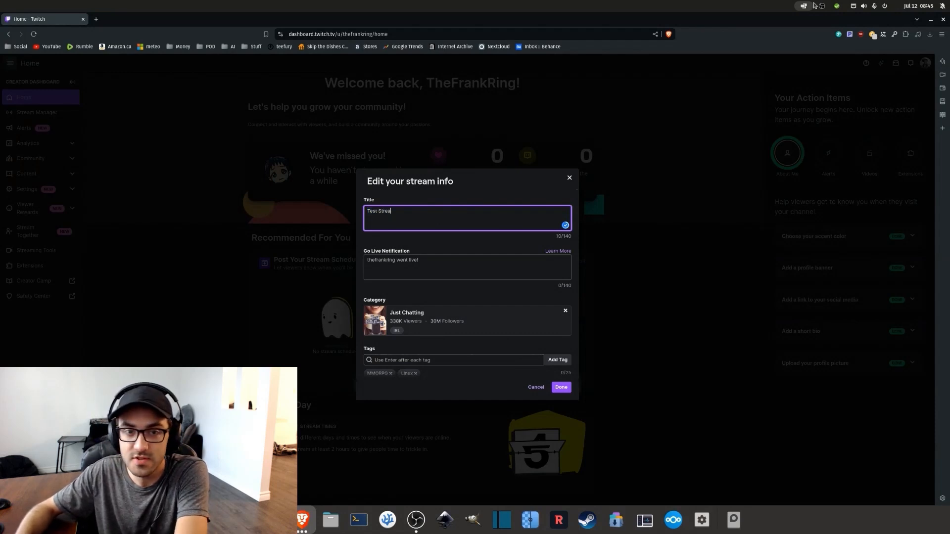
text(m)
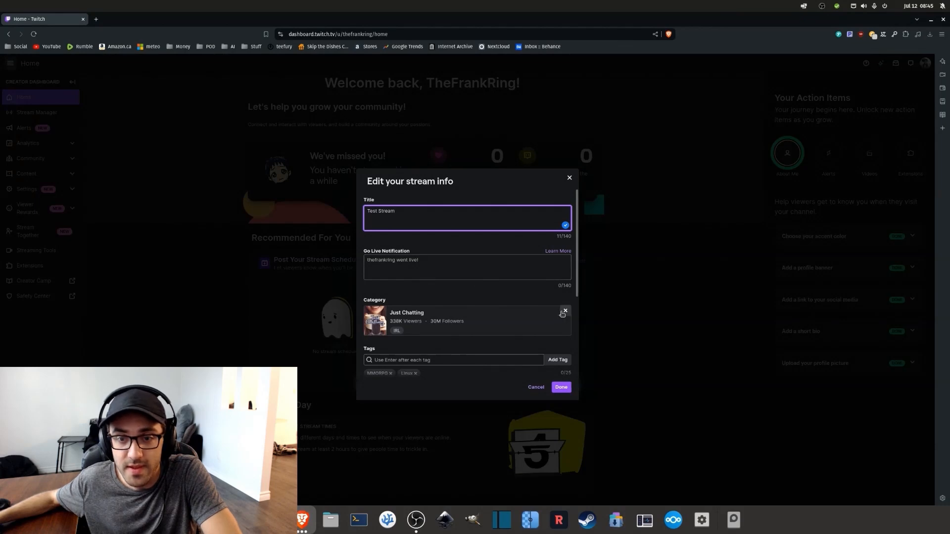
- Clear the stream's category, search for "chatt" and choose Just Chatting as the category
click(565, 311)
scroll(495, 314, down, 3)
scroll(490, 314, up, 3)
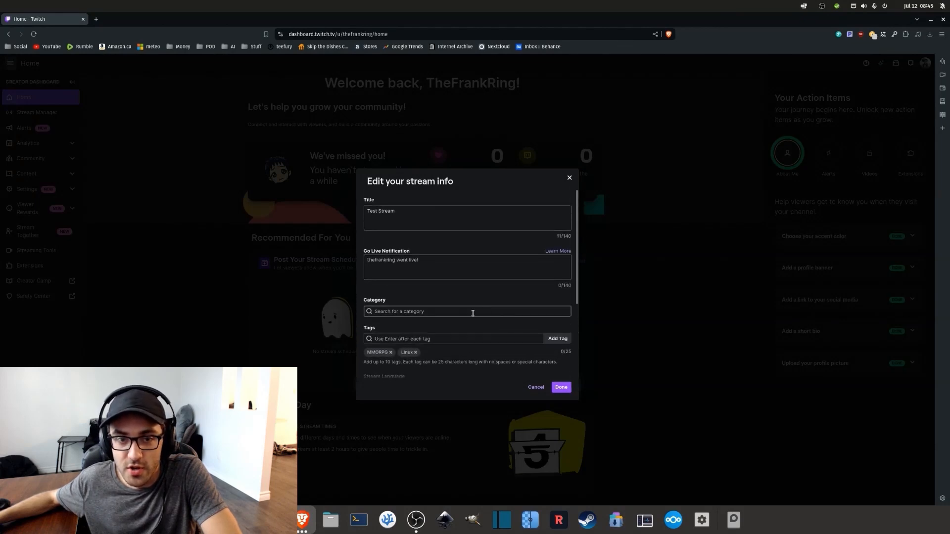
click(415, 312)
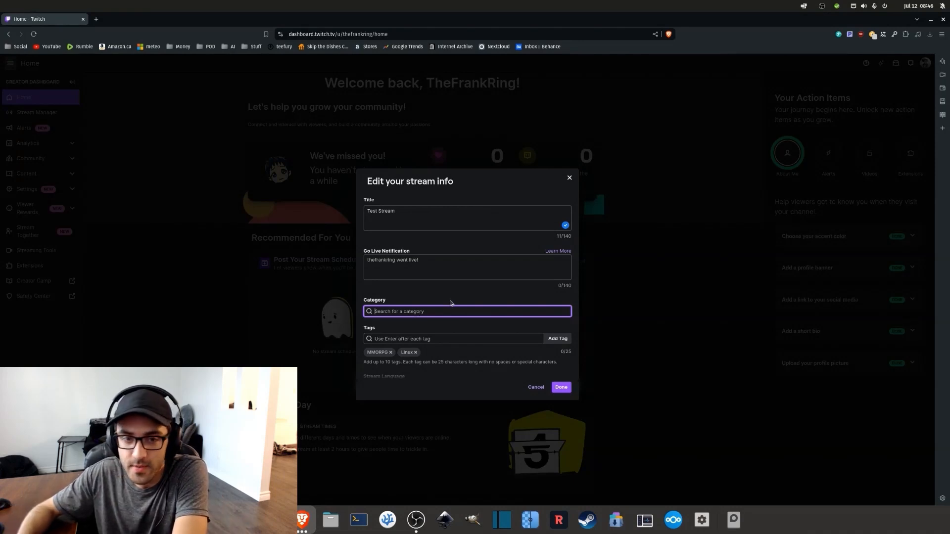
text(chatt)
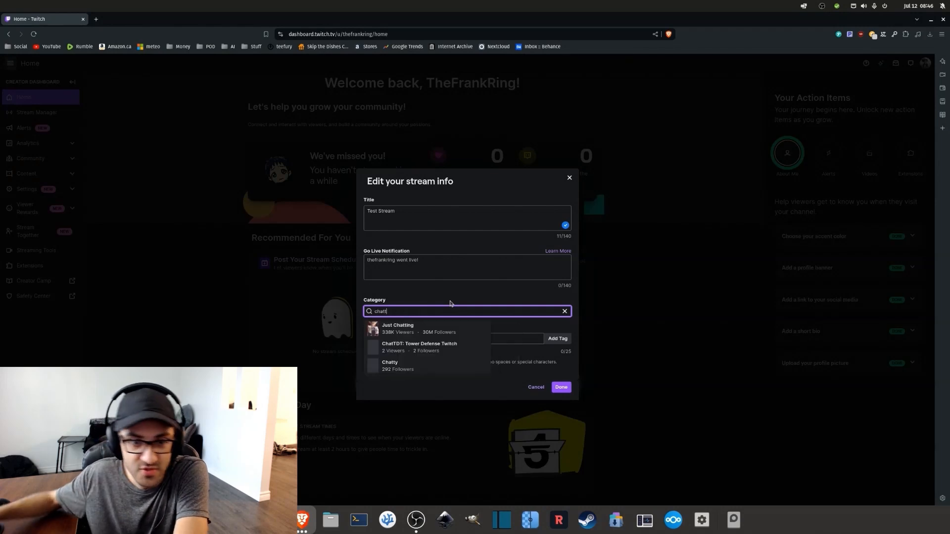
click(437, 325)
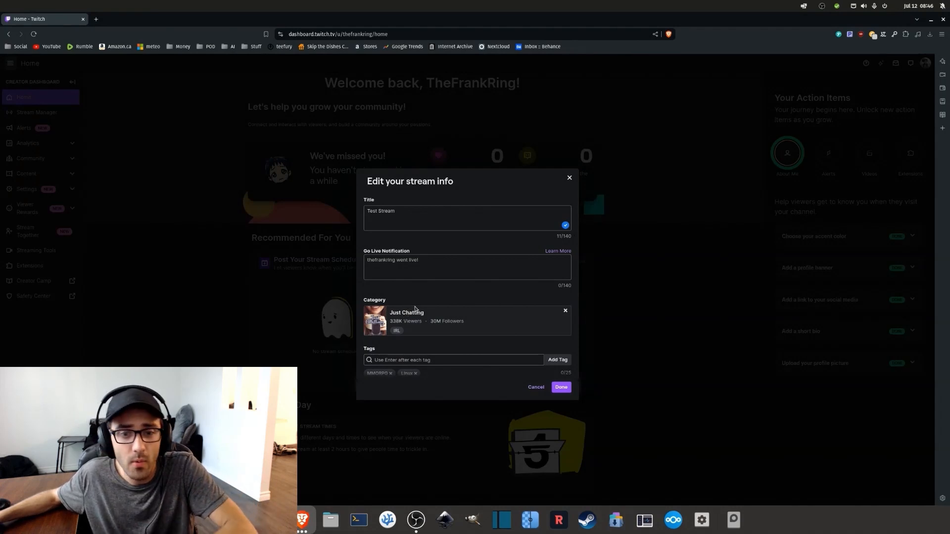
- Review the tags, stream language, content classification and go-live notification fields, and save the stream info
scroll(414, 308, down, 3)
scroll(410, 306, up, 3)
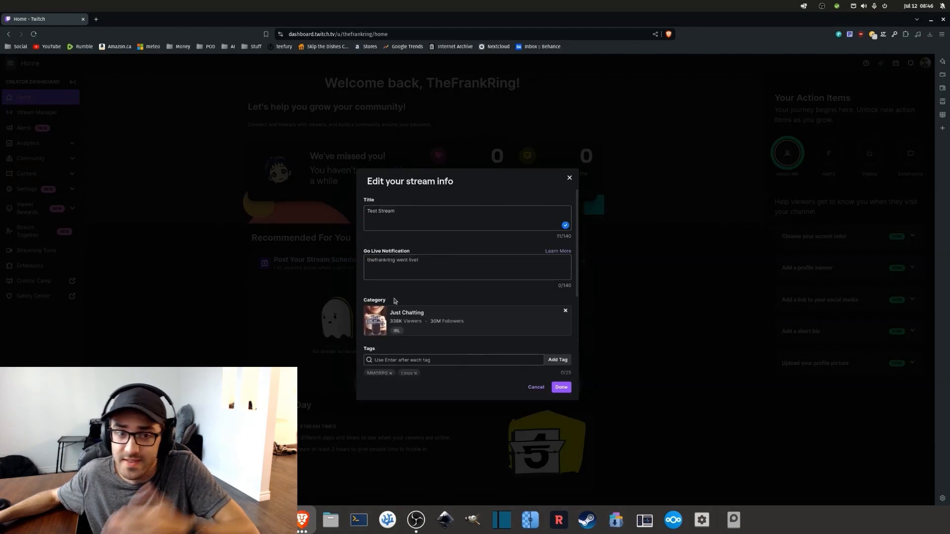
scroll(408, 287, down, 3)
scroll(418, 270, up, 2)
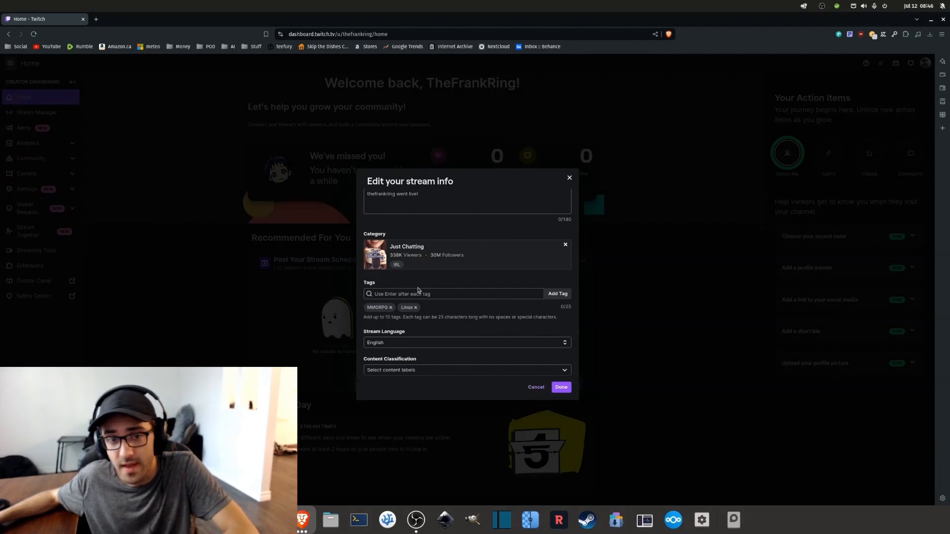
scroll(415, 280, down, 2)
scroll(425, 283, up, 2)
click(446, 295)
scroll(445, 299, up, 2)
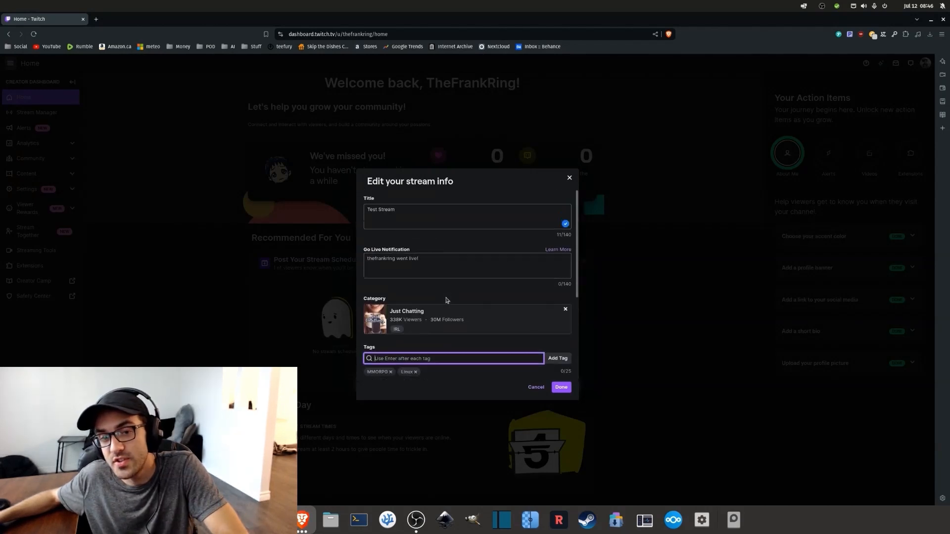
scroll(446, 300, down, 1)
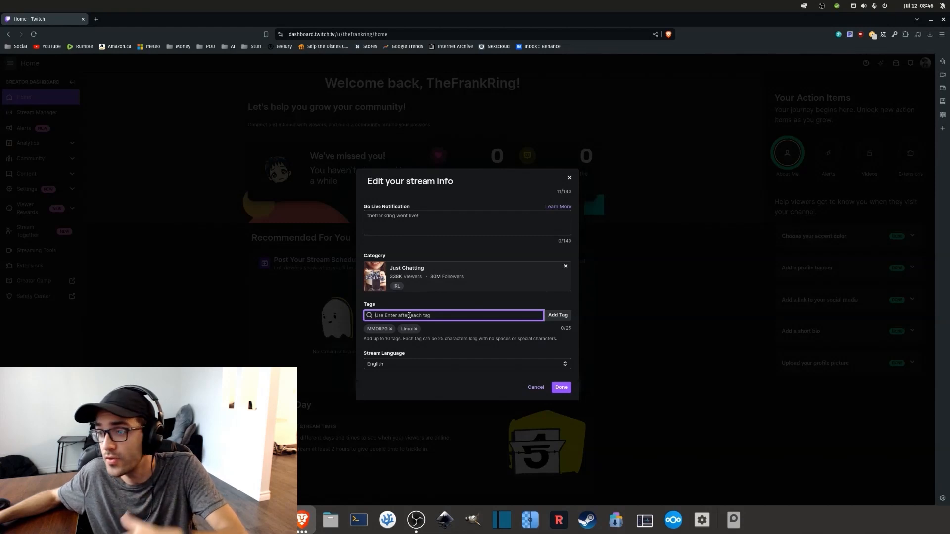
scroll(418, 313, down, 3)
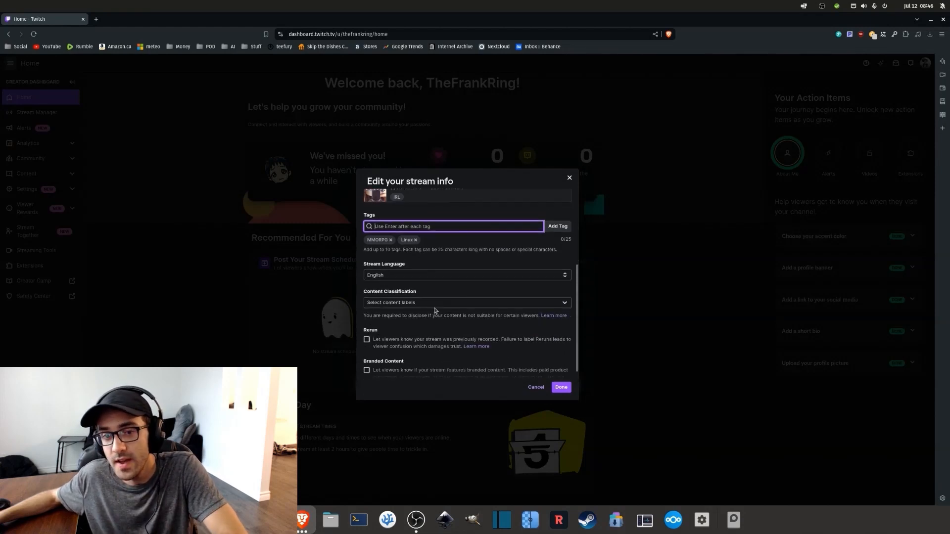
scroll(426, 235, up, 1)
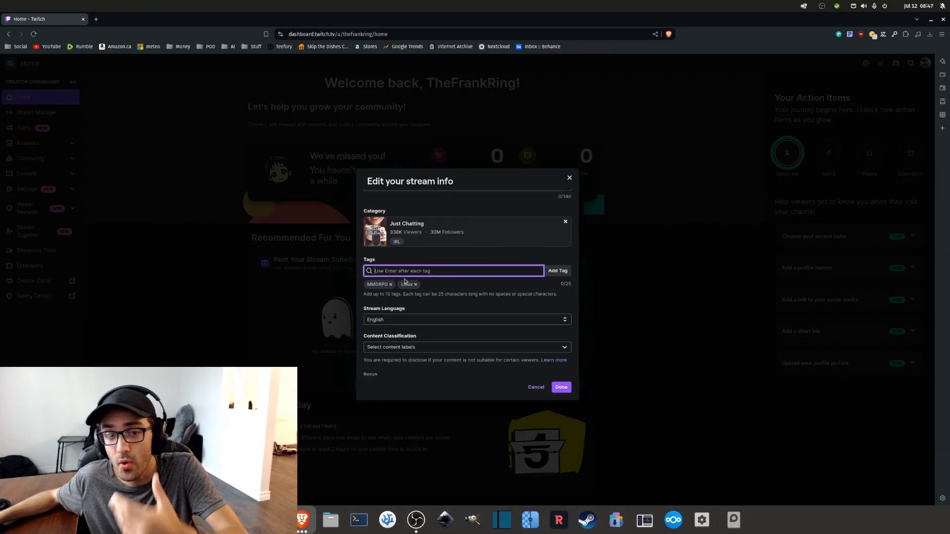
scroll(444, 290, down, 1)
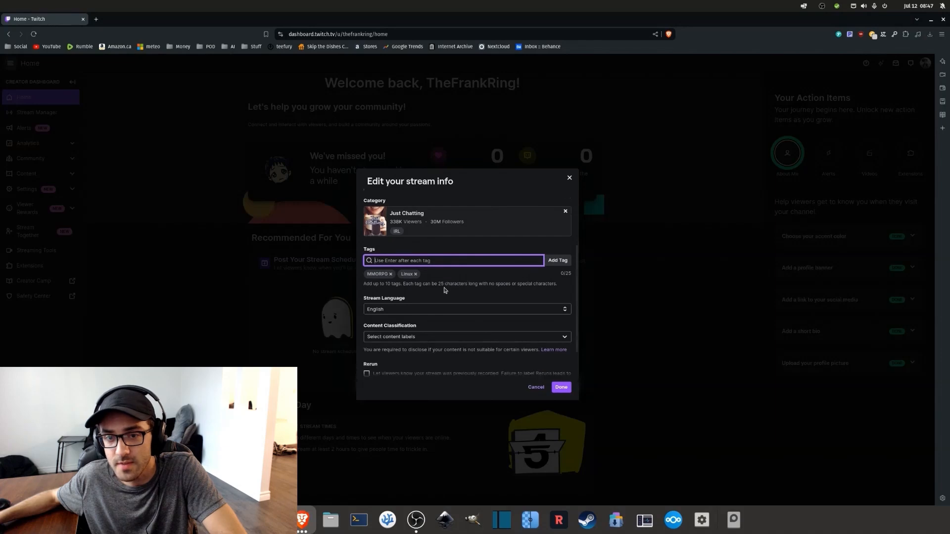
scroll(445, 291, down, 1)
scroll(445, 290, up, 3)
scroll(443, 282, down, 2)
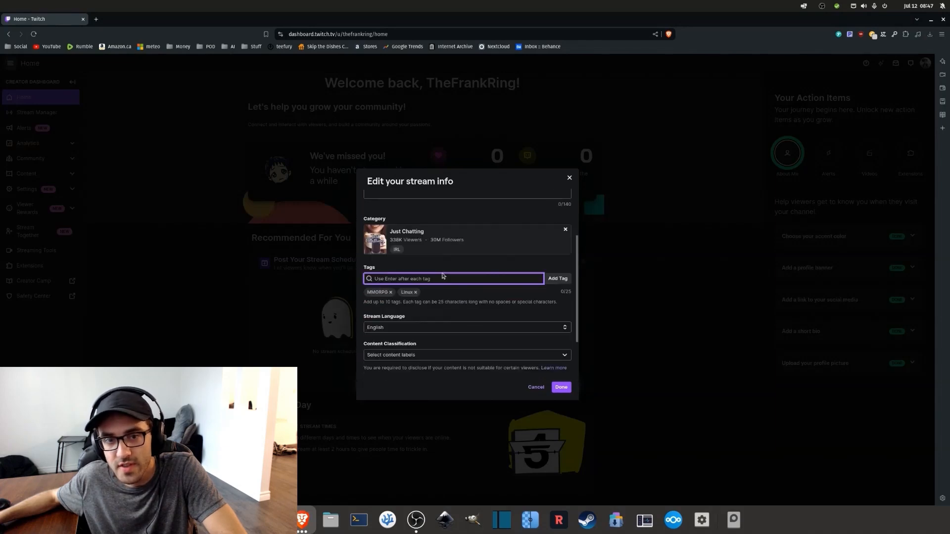
scroll(443, 277, down, 2)
scroll(450, 287, up, 3)
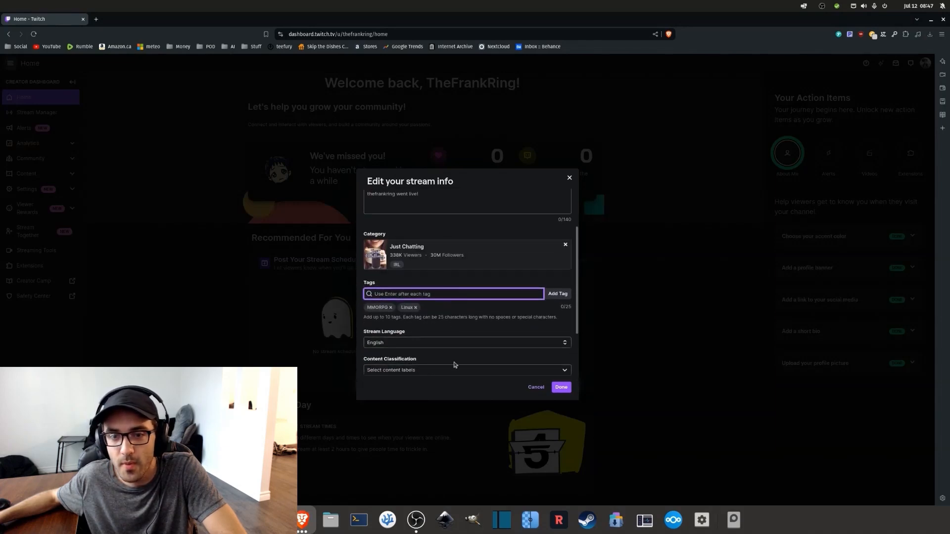
scroll(454, 364, down, 2)
scroll(435, 307, up, 4)
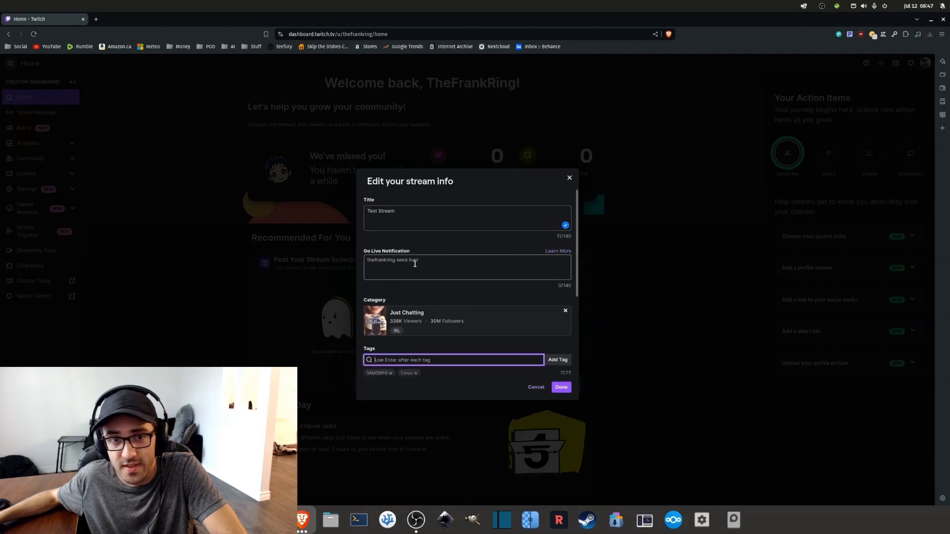
click(559, 388)
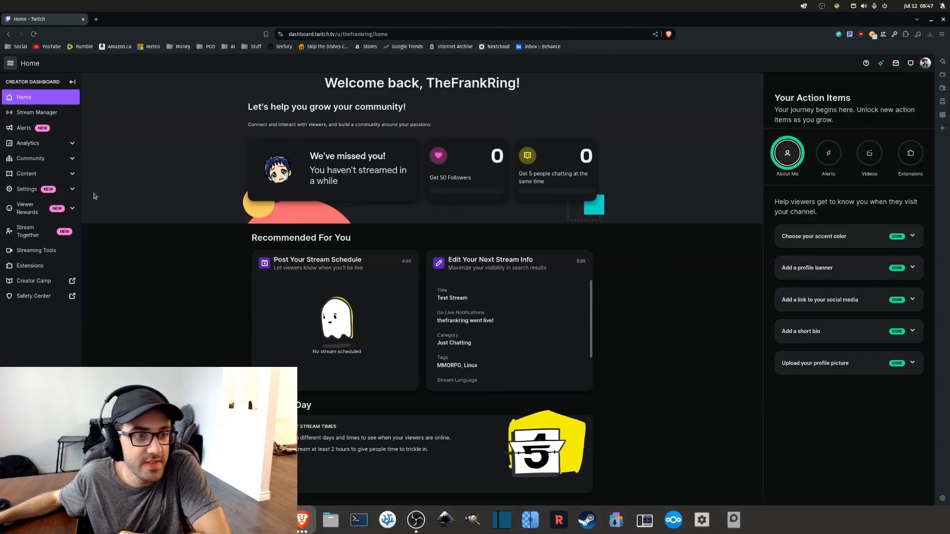
- Open the channel settings and examine the channel's profile details, bio and social links
click(72, 189)
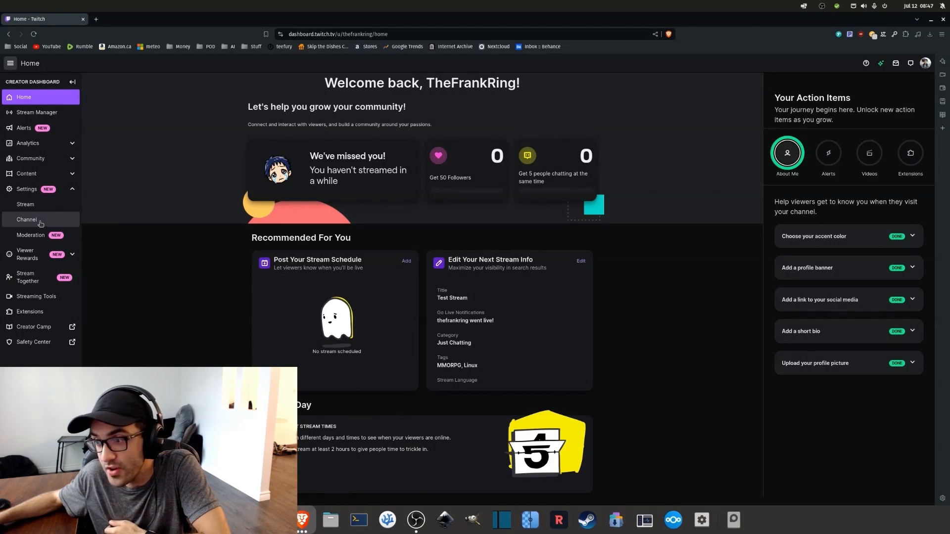
click(40, 221)
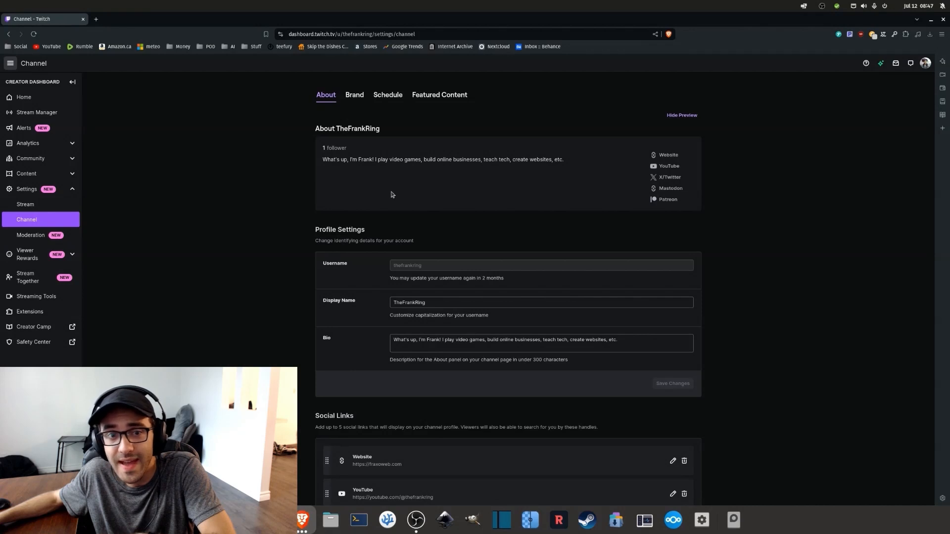
scroll(413, 201, down, 3)
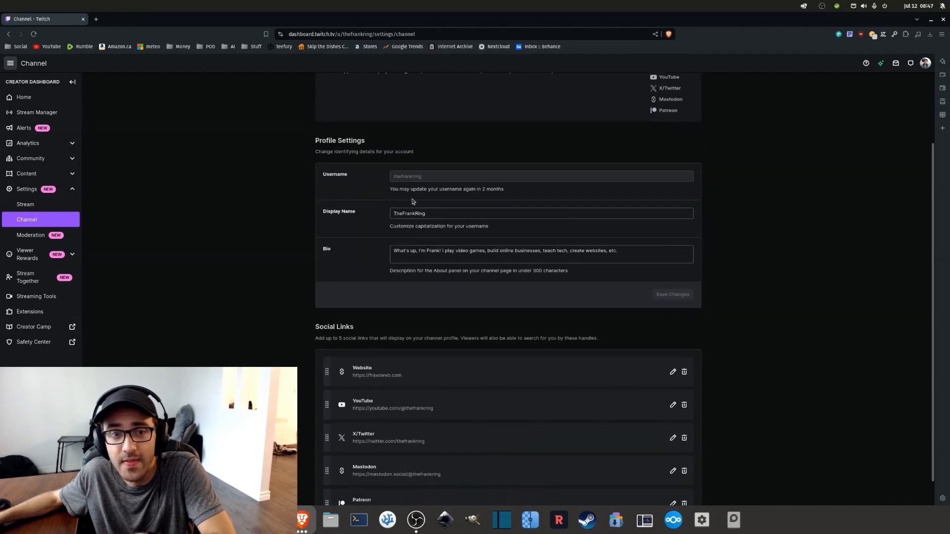
click(549, 255)
key(ctrl+a)
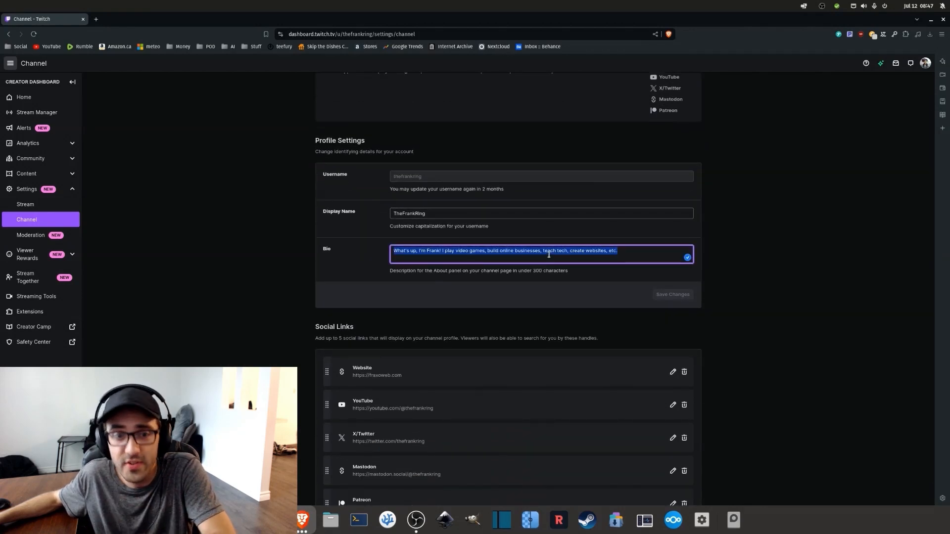
scroll(548, 254, down, 1)
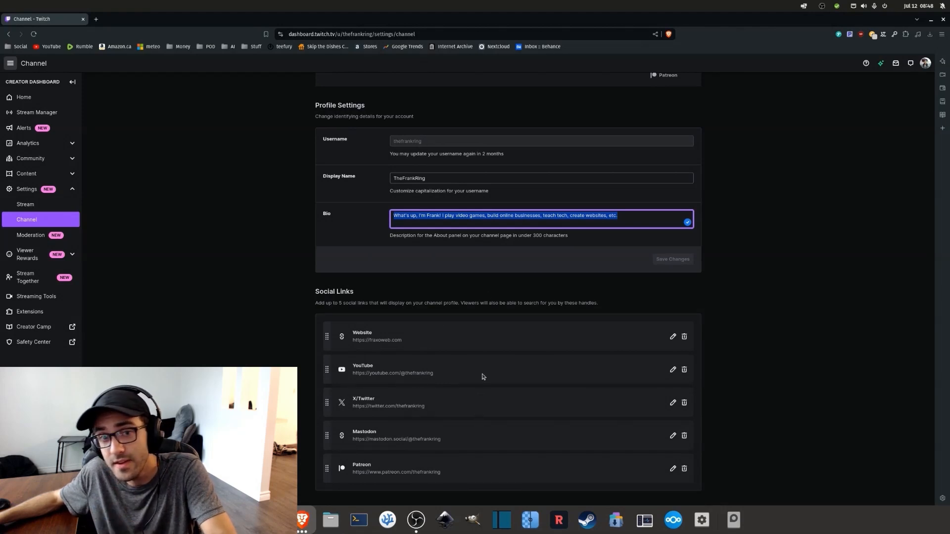
scroll(483, 373, up, 3)
click(683, 370)
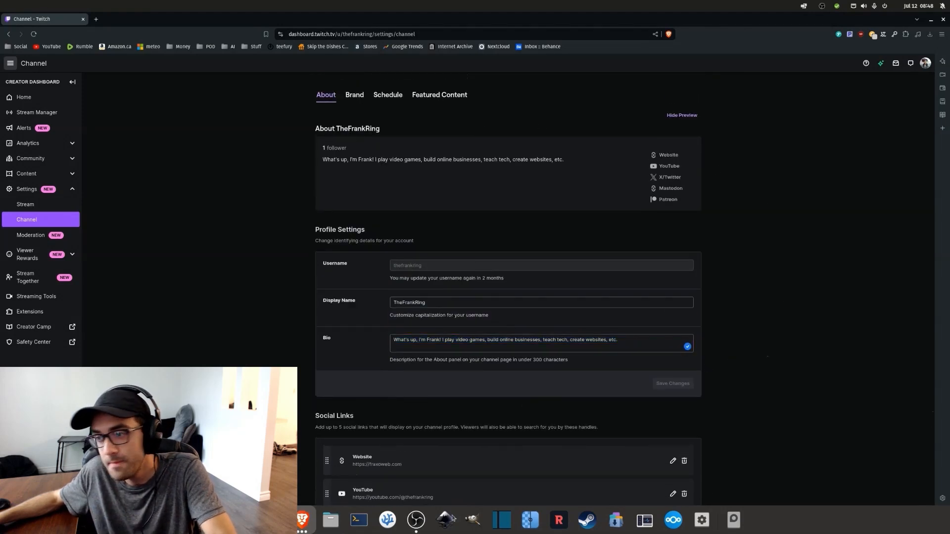
scroll(626, 440, down, 3)
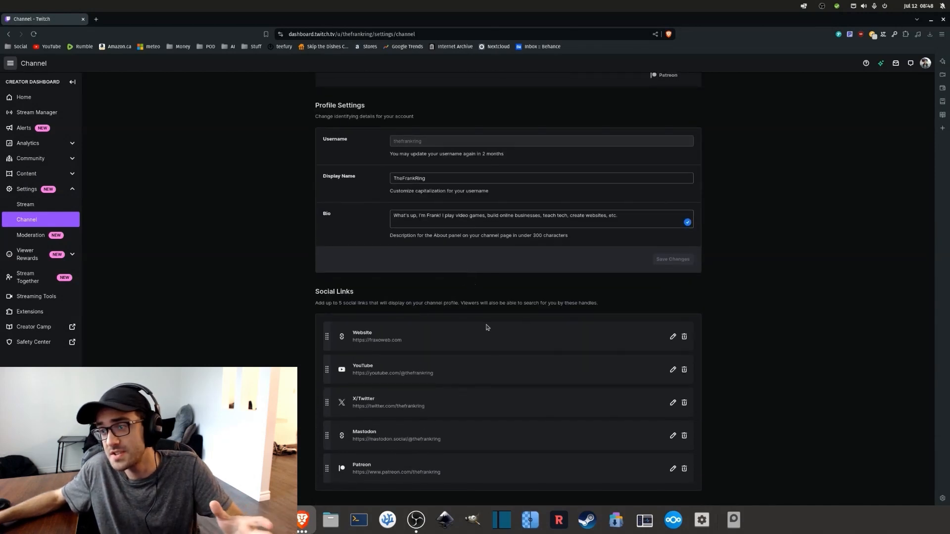
scroll(511, 297, up, 3)
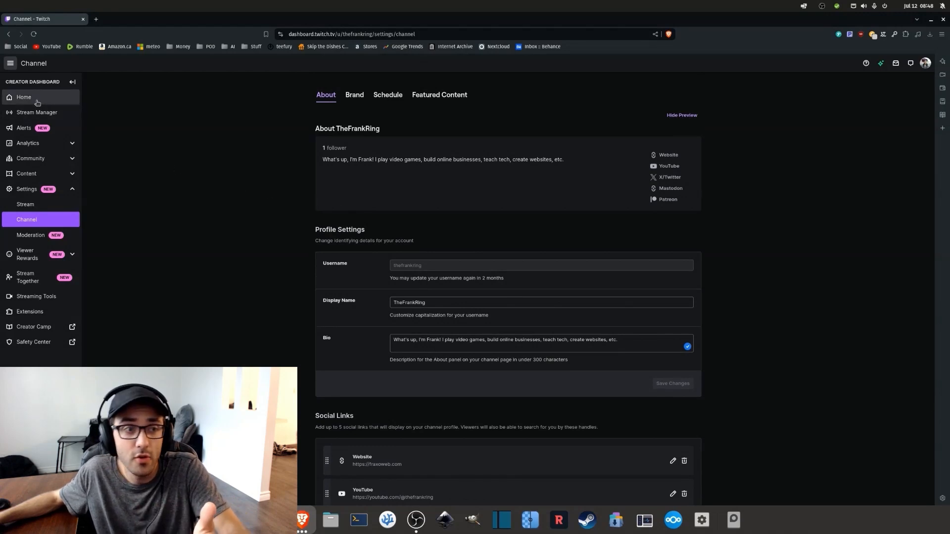
scroll(506, 435, down, 3)
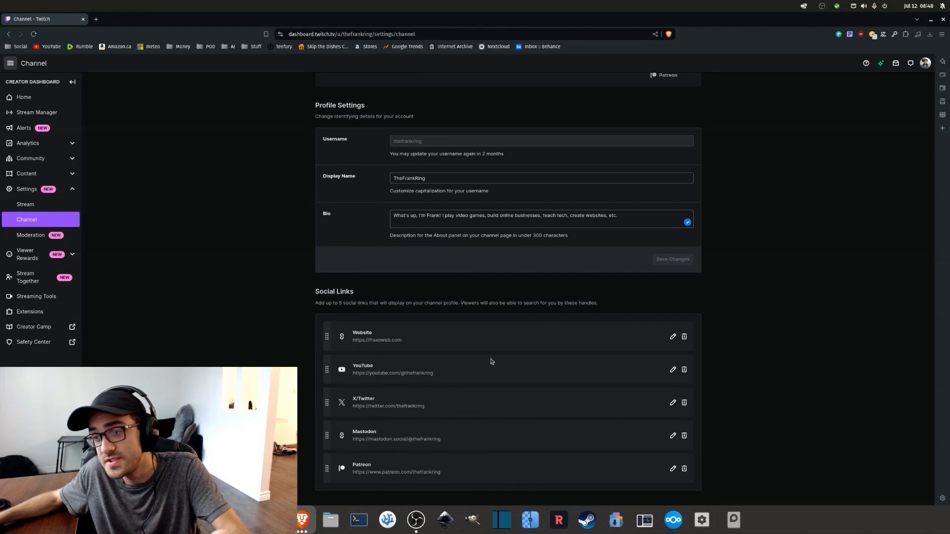
scroll(491, 361, up, 3)
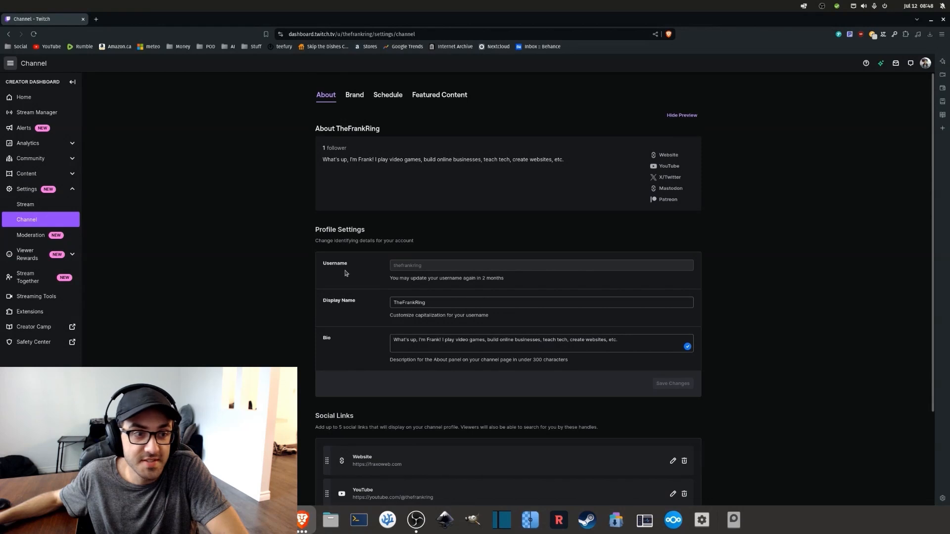
- Open the stream settings, request to show the primary stream key, and dismiss the dialog without revealing the key
click(38, 204)
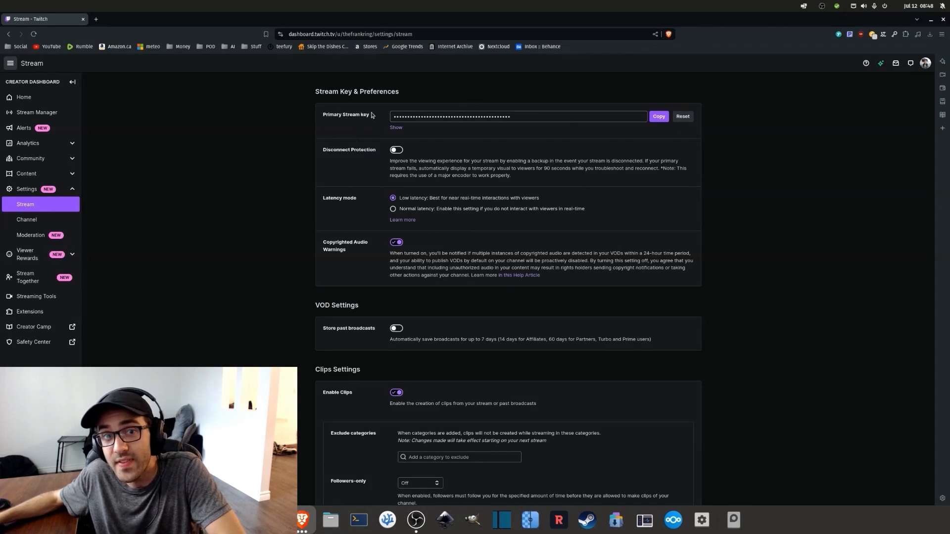
drag(372, 114, 343, 118)
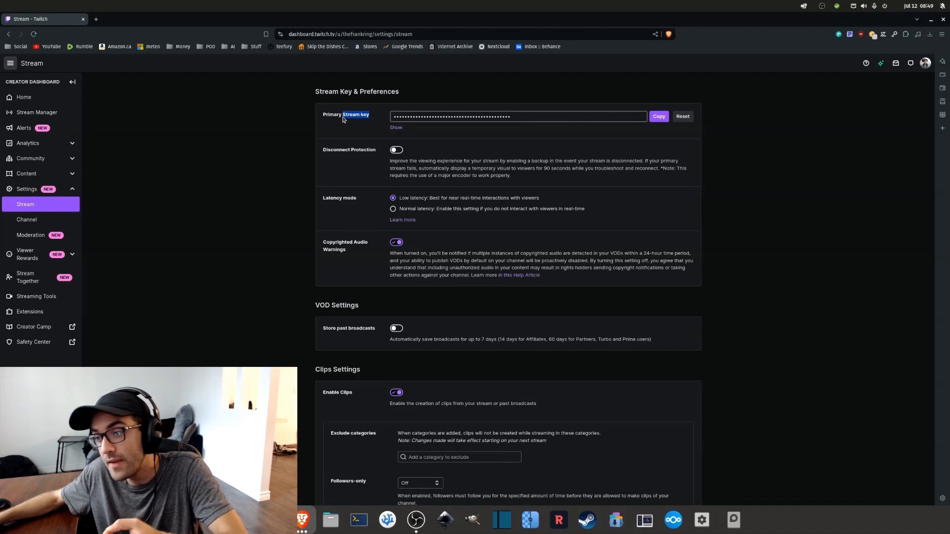
click(396, 128)
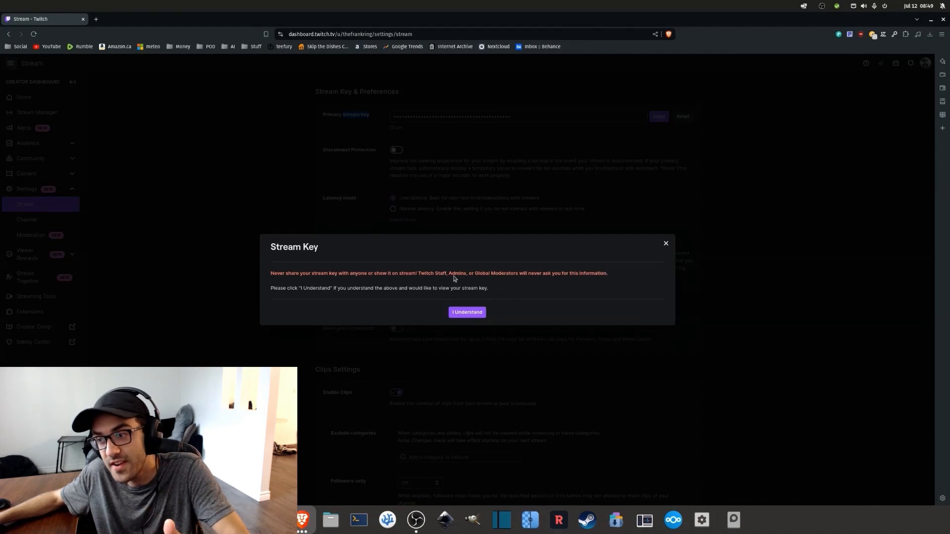
click(666, 244)
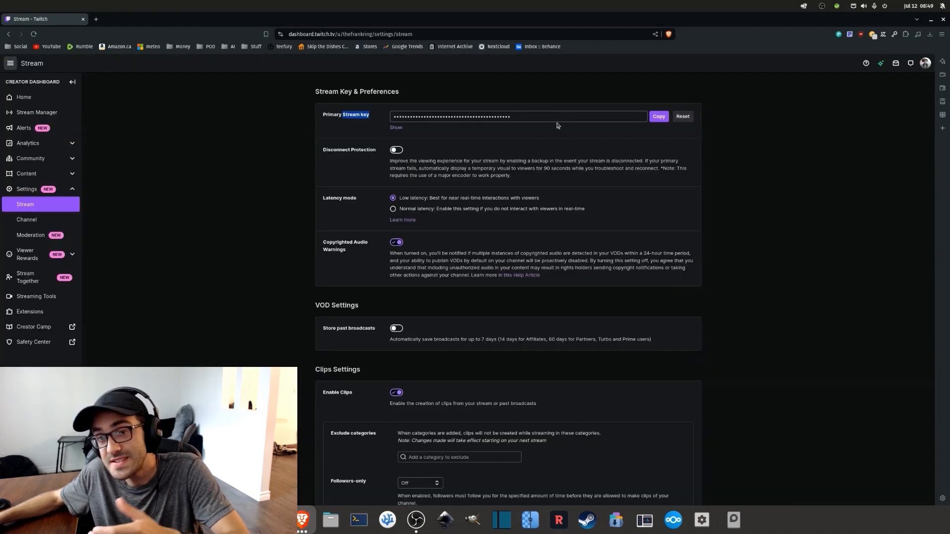
click(459, 141)
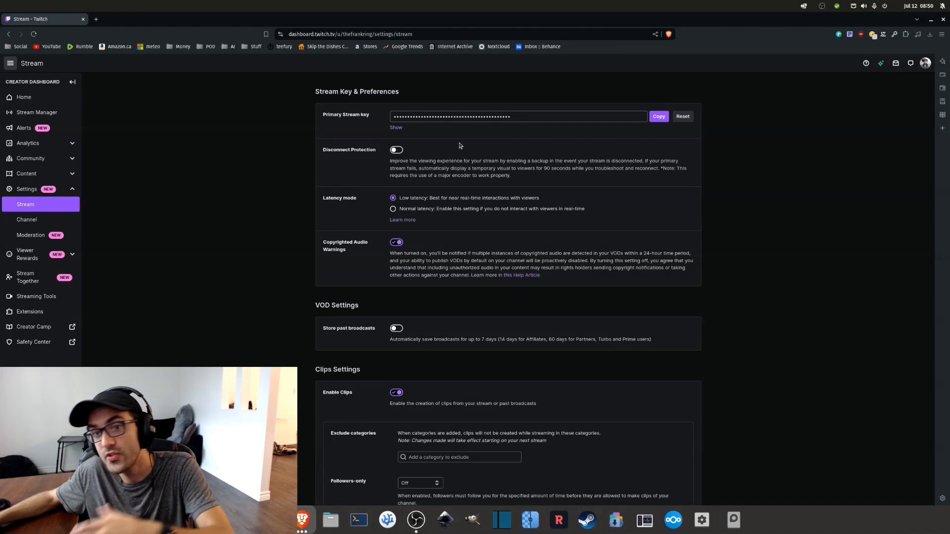
- Copy the primary stream key from Twitch, switch to OBS and paste it as the stream key in the stream settings
click(421, 119)
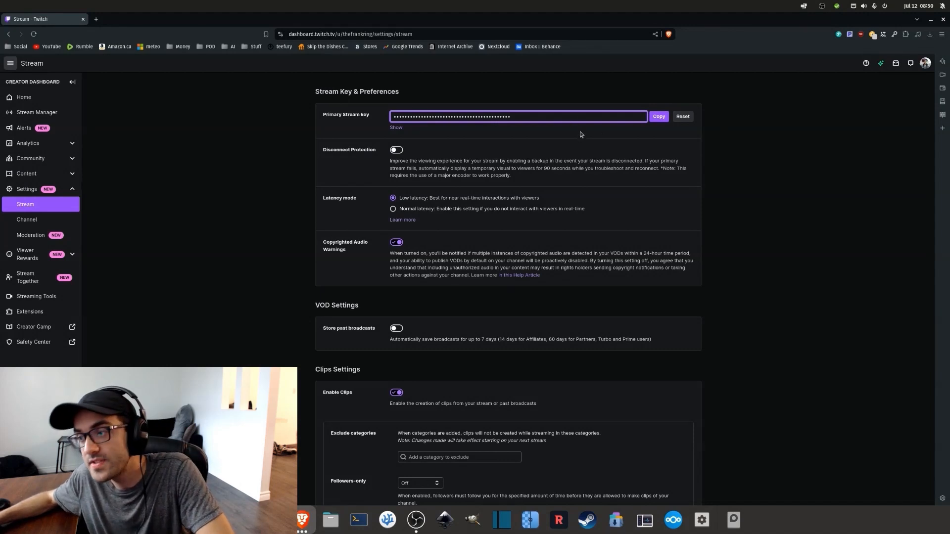
click(667, 117)
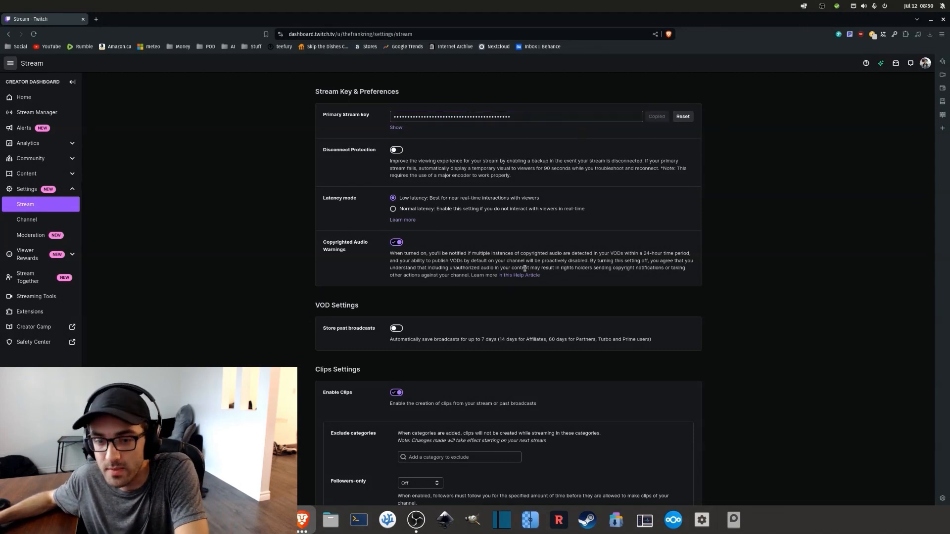
click(416, 520)
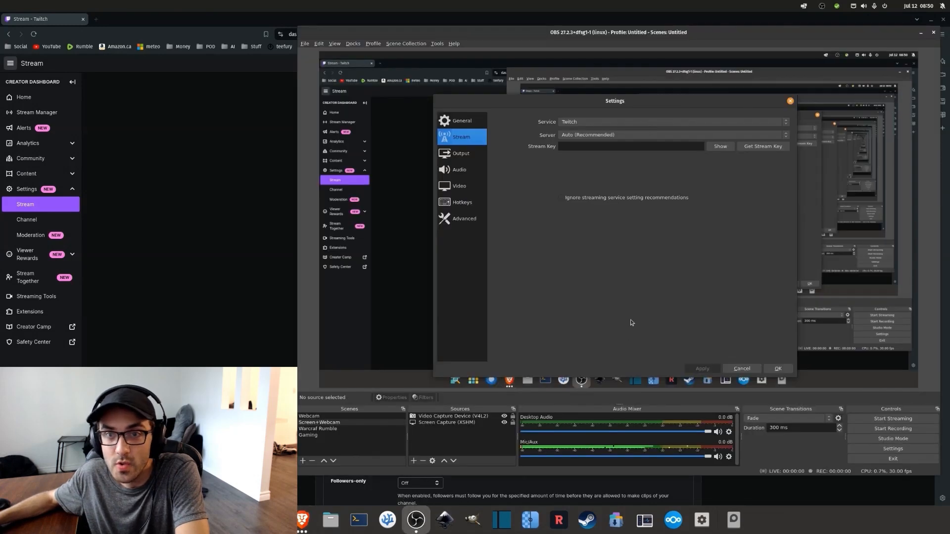
click(576, 145)
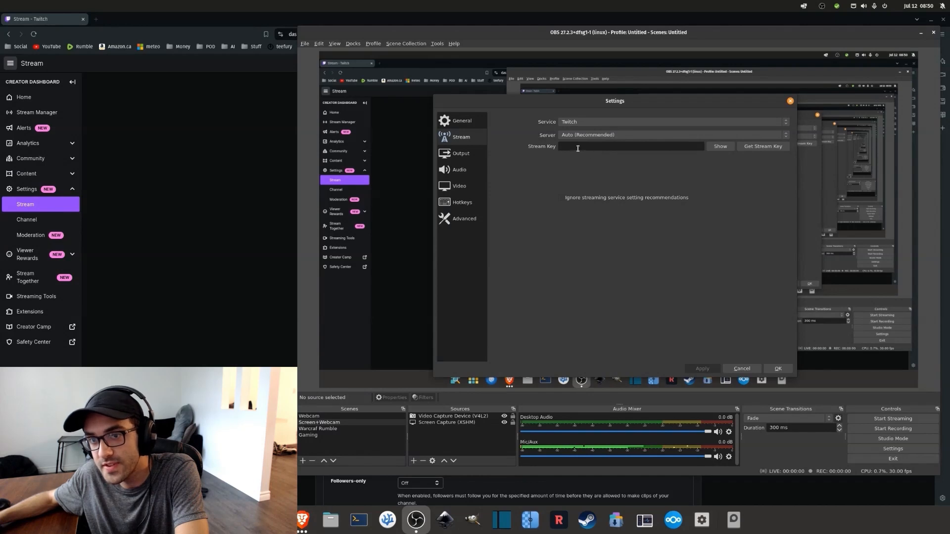
key(ctrl+v)
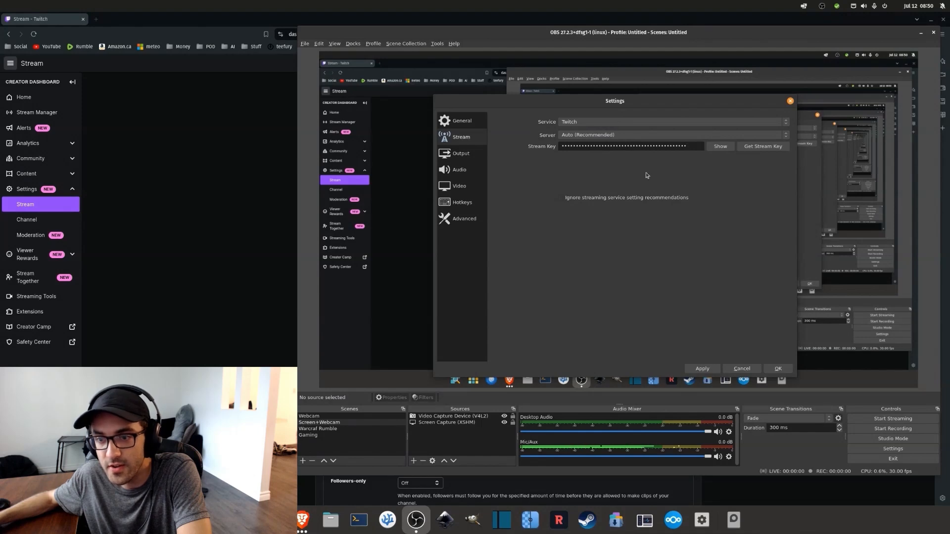
- Apply the stream settings, close the settings dialog and start streaming to Twitch
click(702, 369)
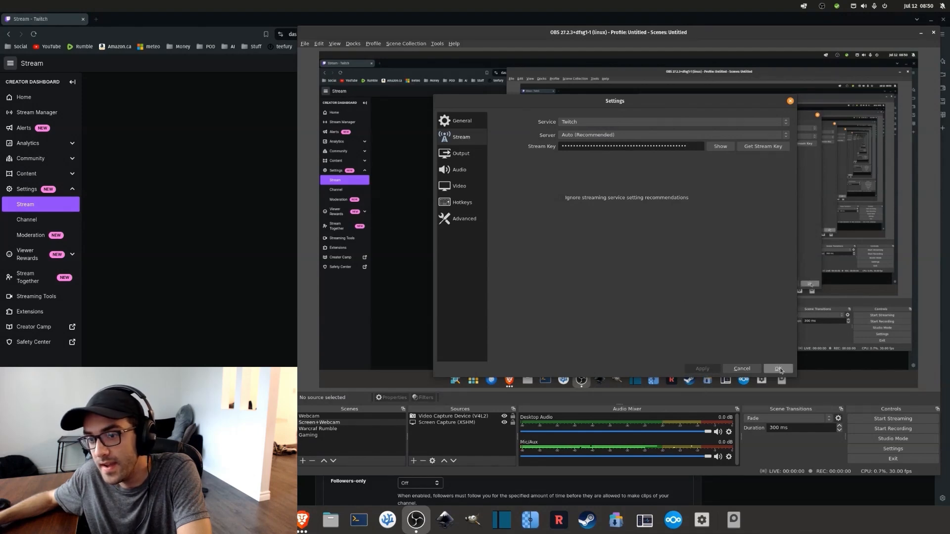
click(779, 368)
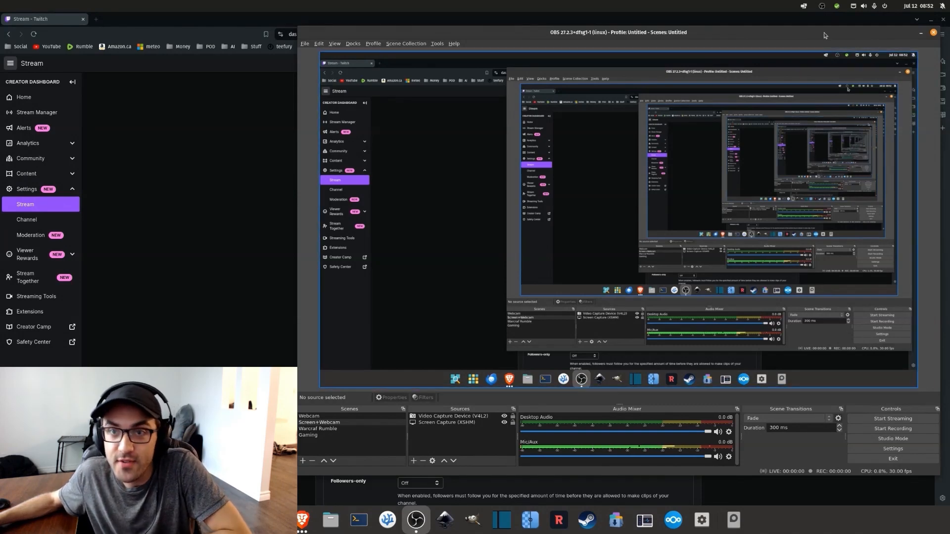
drag(725, 30, 716, 23)
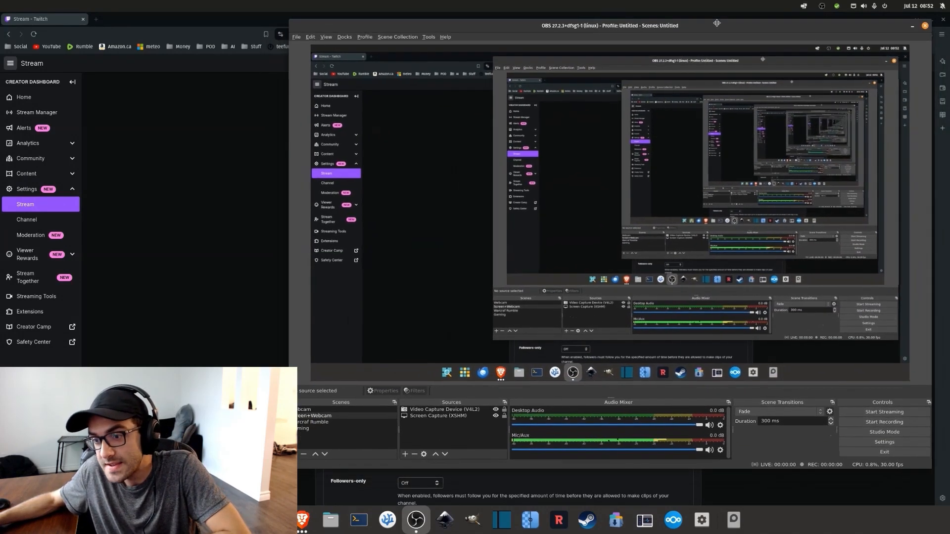
click(889, 414)
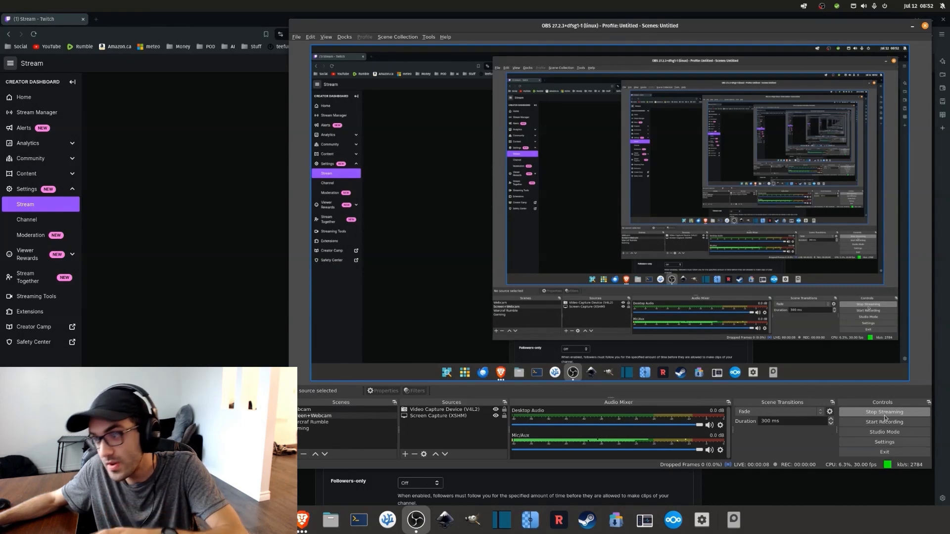
- Switch to the browser, open the channel's own twitch.tv page and examine the live stream and the chat
click(573, 13)
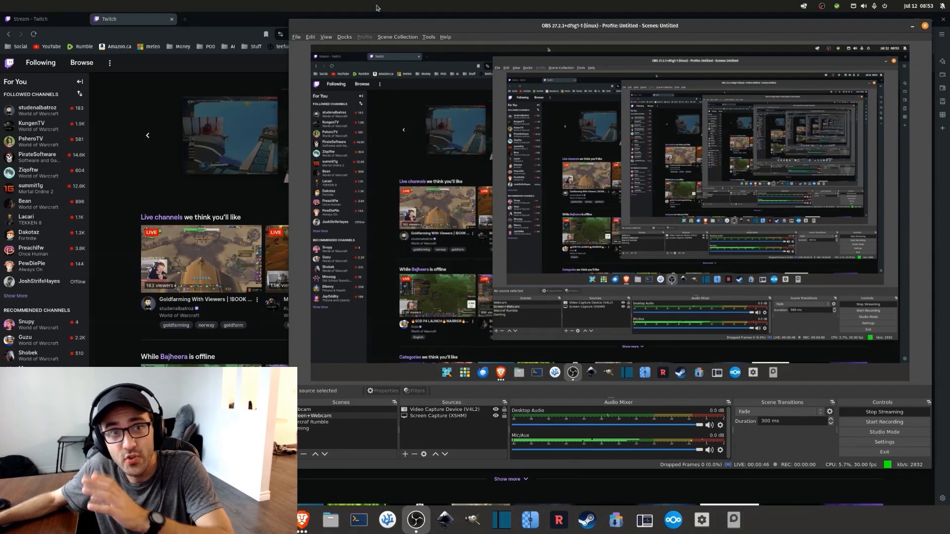
key(alt+Tab)
click(392, 32)
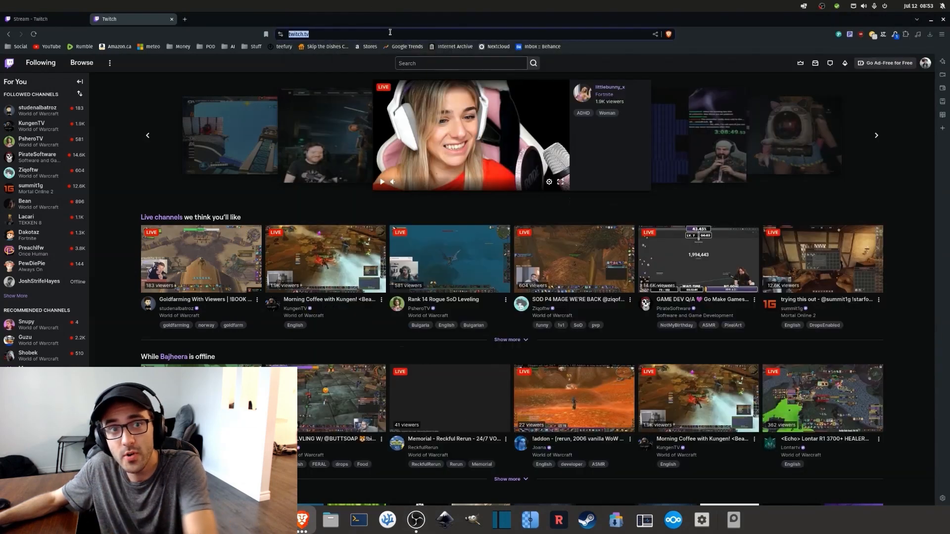
click(393, 32)
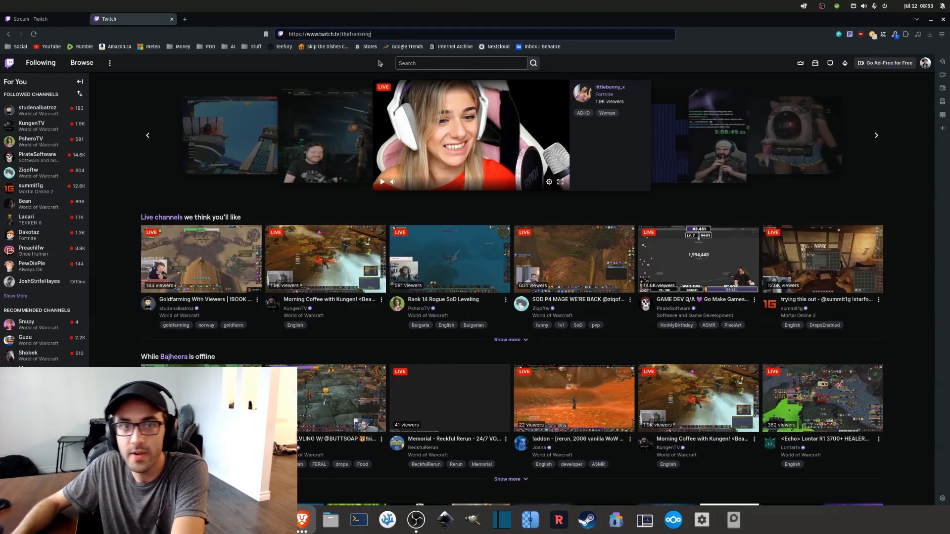
key(Return)
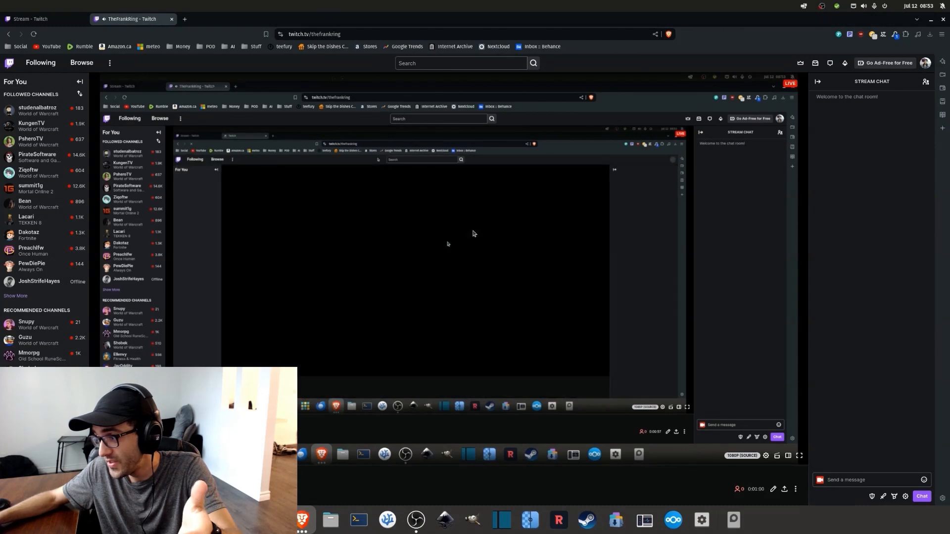
scroll(687, 460, down, 3)
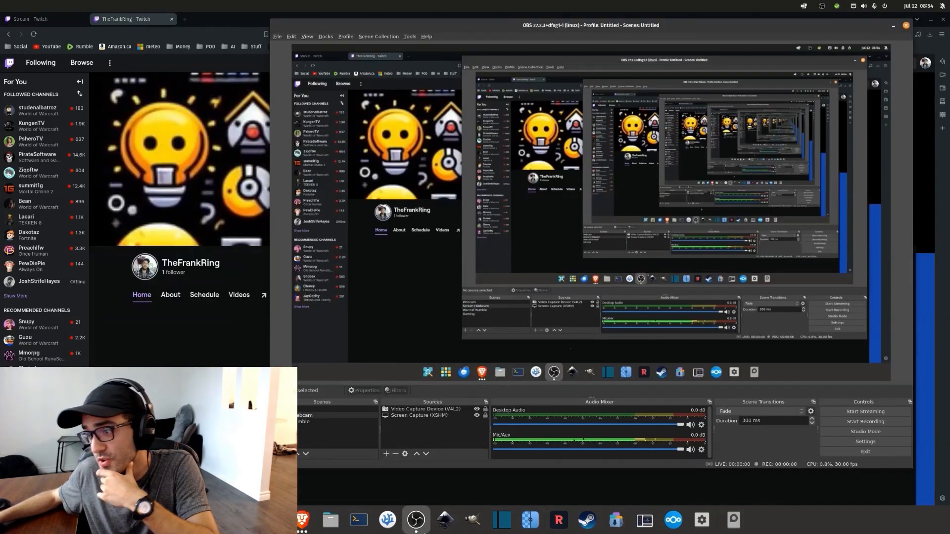
- Switch from OBS back to the browser and check the channel's home page with the stream stopped
drag(532, 27, 547, 25)
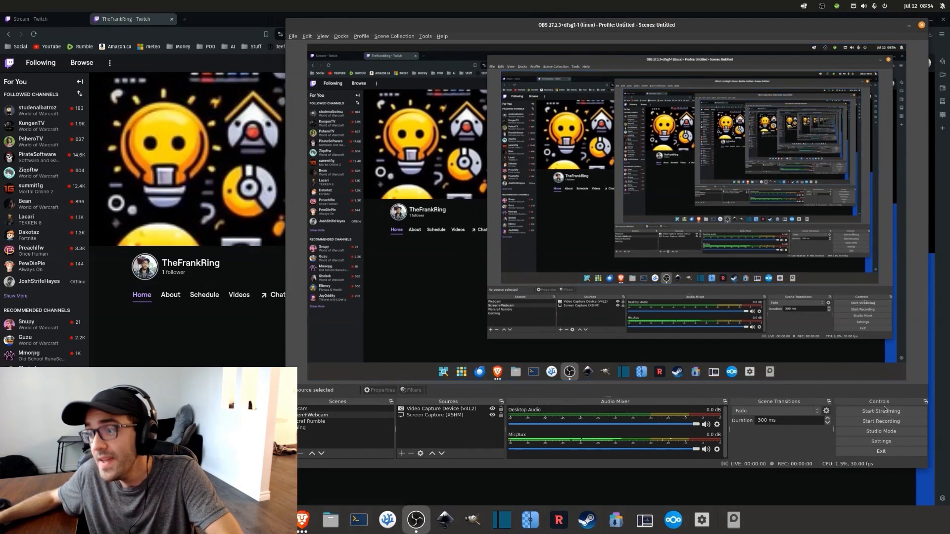
click(676, 3)
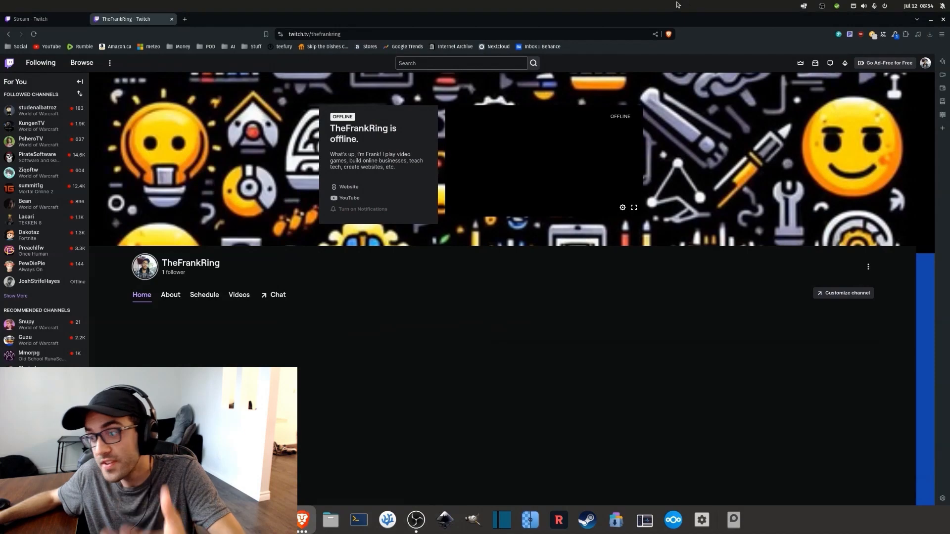